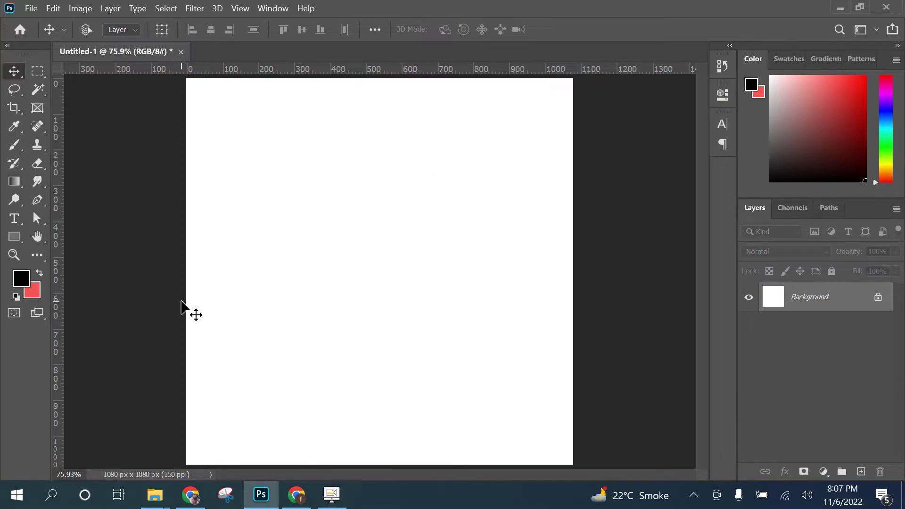
Step: Preview the ds photo from the Downloads folder
left_click(160, 493)
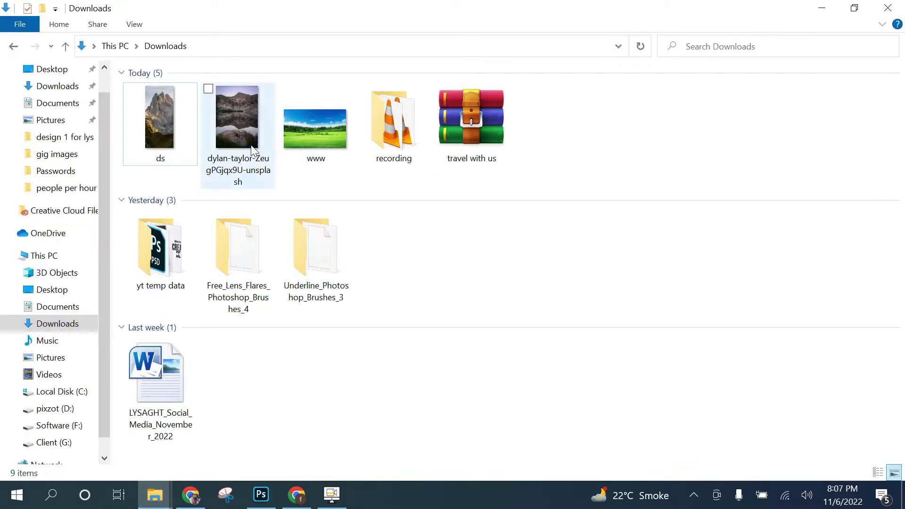
double_click(174, 124)
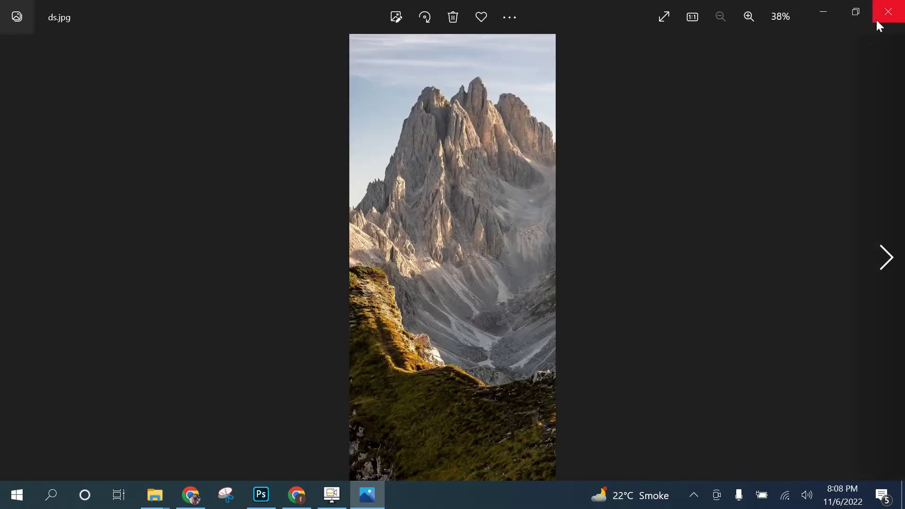
left_click(880, 14)
left_click(307, 147)
double_click(306, 144)
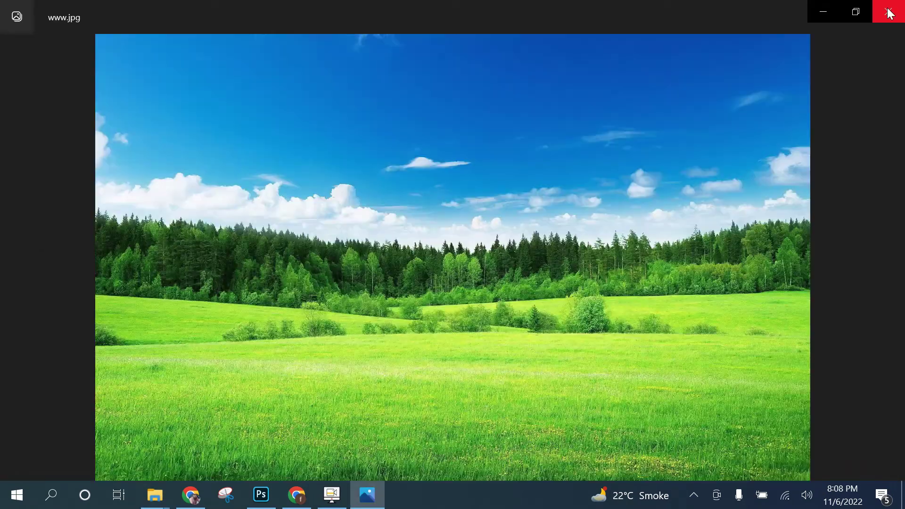
left_click(885, 9)
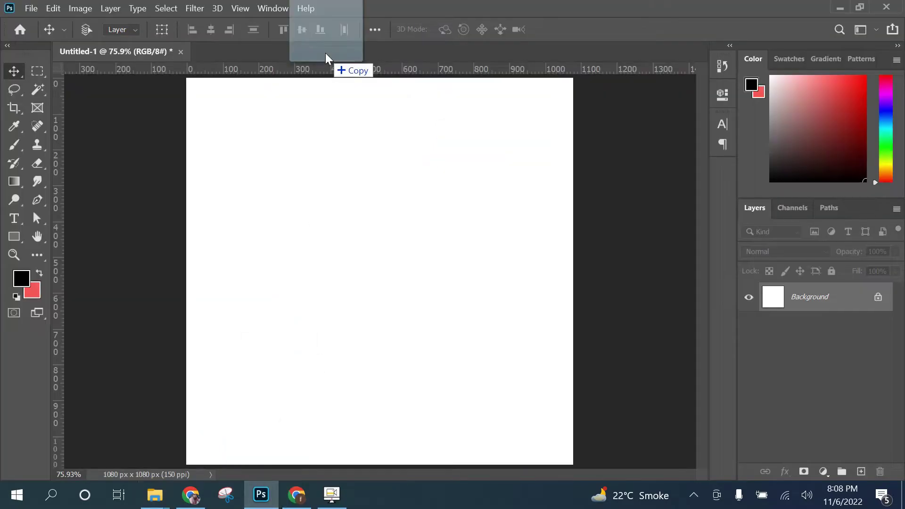
left_click_drag(324, 141, 325, 53)
left_click(188, 52)
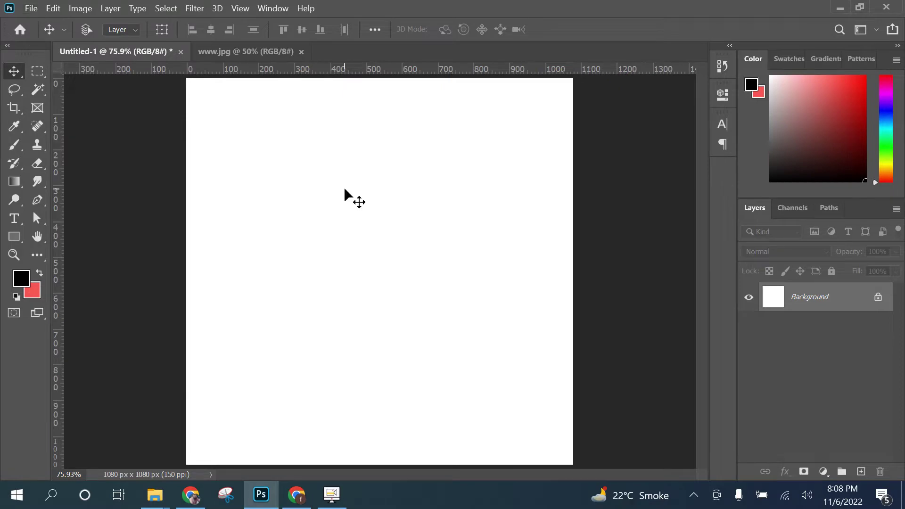
left_click(28, 8)
left_click(589, 104)
key("ctrl+Tab")
right_click(38, 71)
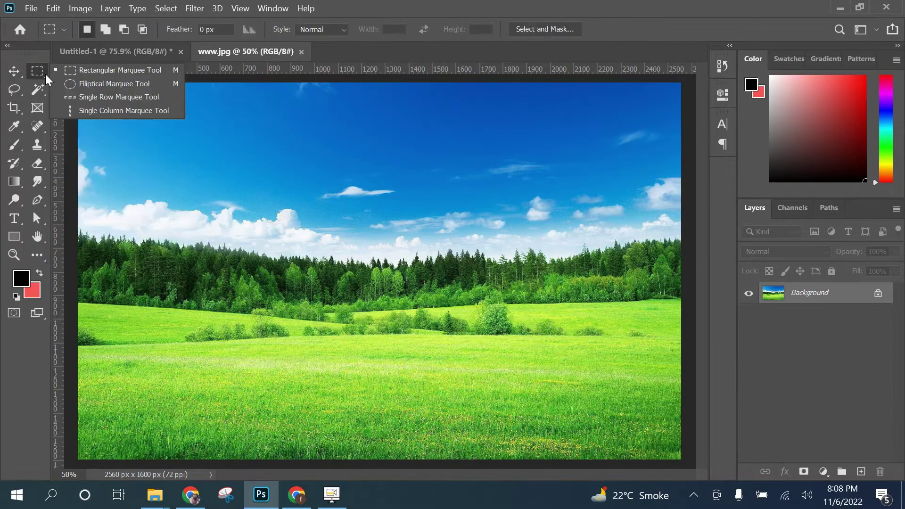
left_click(101, 86)
left_click_drag(181, 339, 599, 398)
left_click(542, 343)
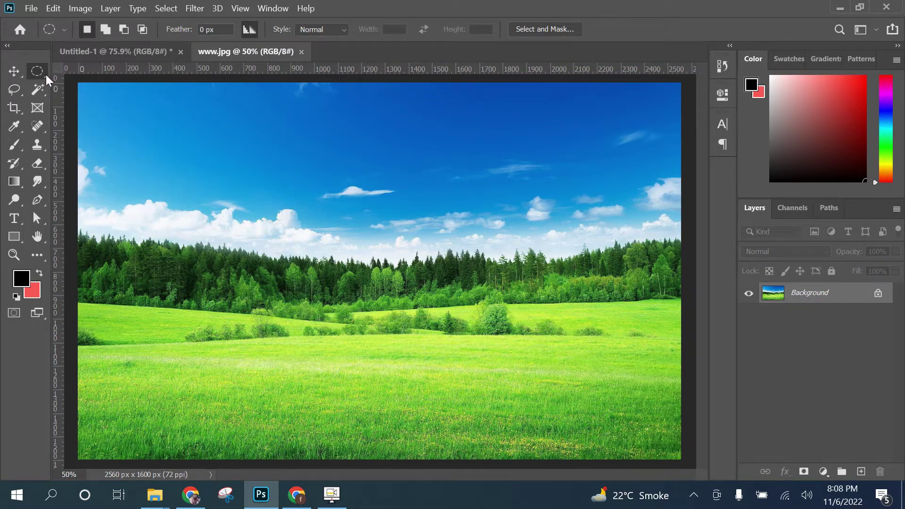
Step: Select a wide ellipse of meadow grass, shifted lower on the field
right_click(38, 72)
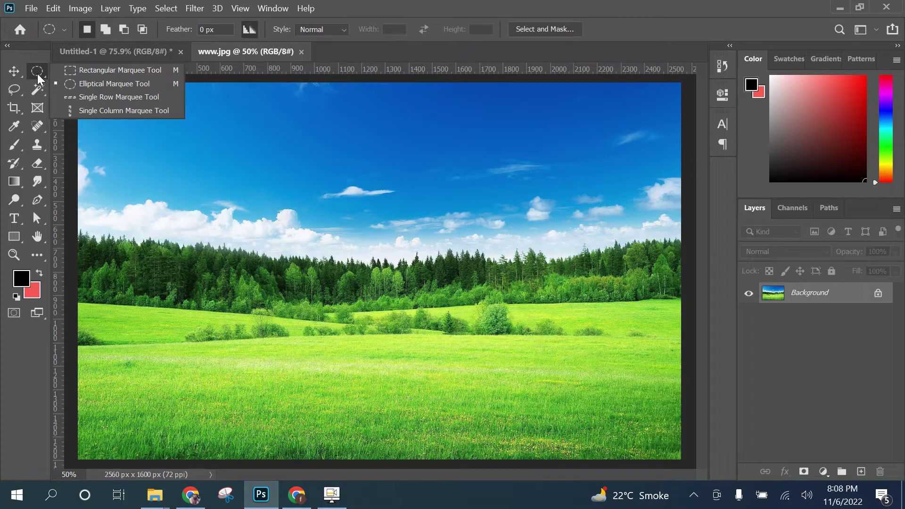
left_click(99, 84)
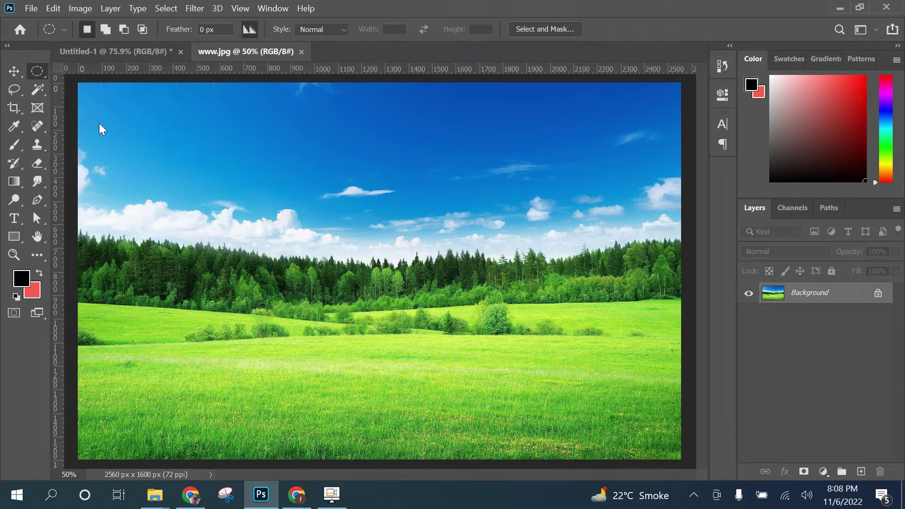
right_click(38, 72)
left_click(94, 81)
mouse_move(217, 303)
left_mouse_down()
mouse_move(620, 391)
mouse_move(608, 377)
left_mouse_up()
left_click_drag(393, 368, 367, 392)
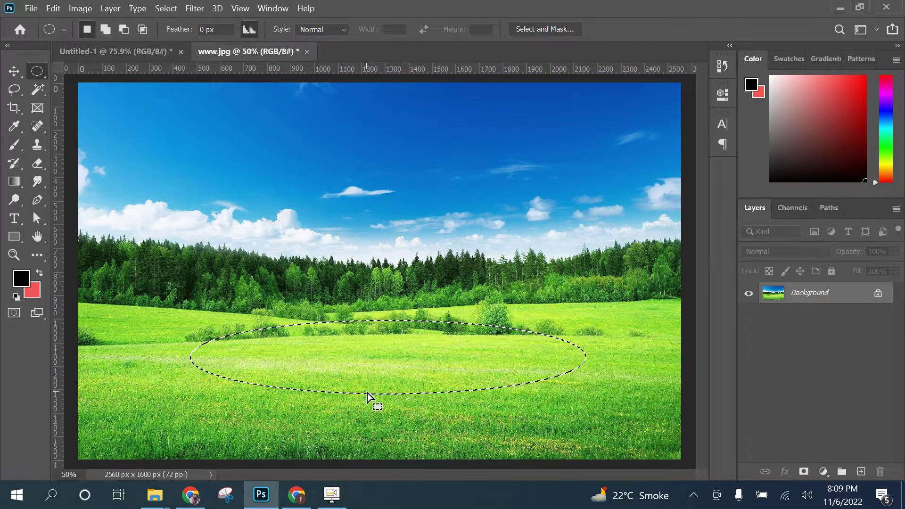
Step: Copy the grass ellipse to Layer 1 and hide the Background
key("ctrl+j")
key("v")
left_click(748, 314)
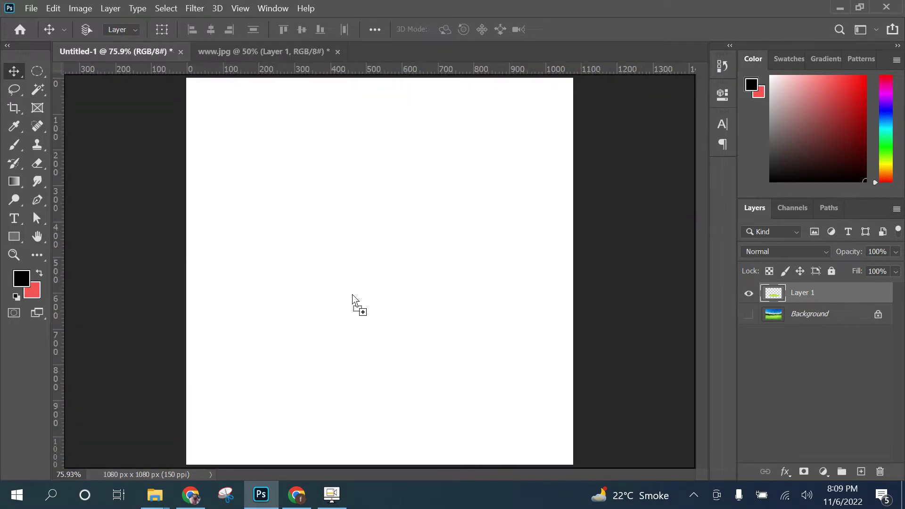
Step: Move the grass ellipse into Untitled-1 as a smart object and scale it down
left_click_drag(642, 319, 419, 291)
right_click(794, 308)
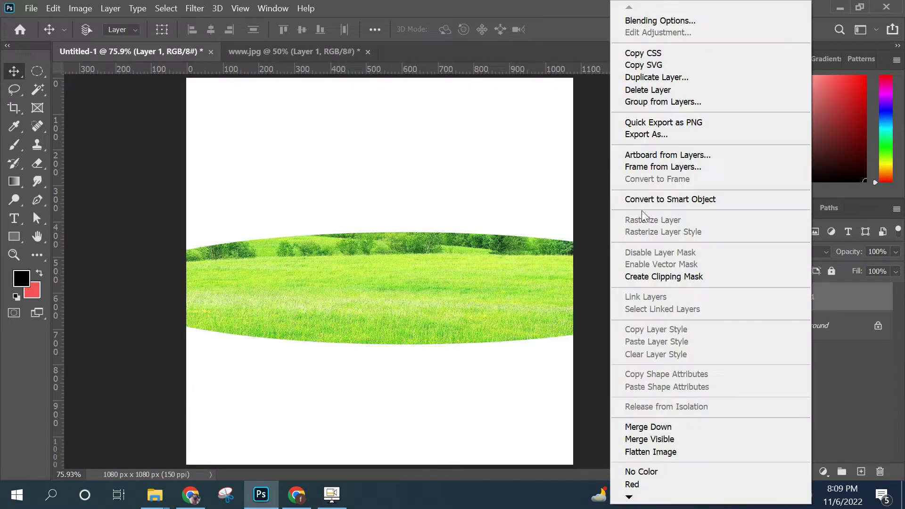
left_click(660, 199)
key("ctrl+t")
mouse_move(105, 230)
left_mouse_down()
mouse_move(377, 303)
mouse_move(551, 239)
left_mouse_up()
mouse_move(404, 285)
left_mouse_down()
mouse_move(411, 265)
mouse_move(366, 272)
left_mouse_up()
left_click(677, 29)
Step: Darken the grass and raise its contrast with Brightness/Contrast
left_click(80, 8)
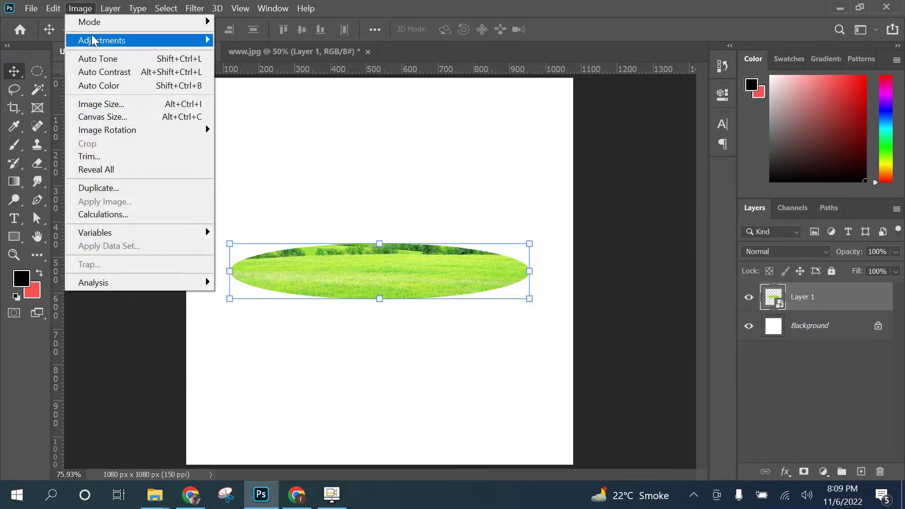
mouse_move(102, 40)
left_click(254, 41)
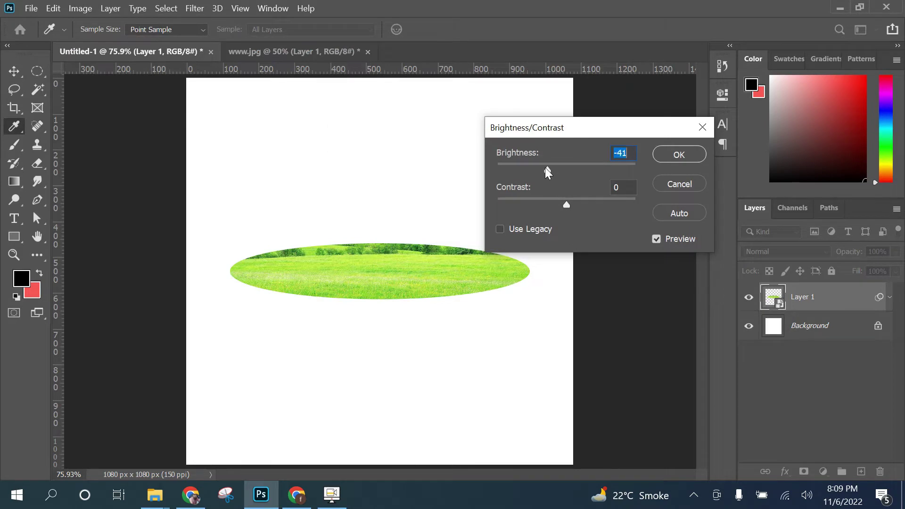
left_click_drag(545, 168, 534, 169)
left_click_drag(567, 204, 575, 205)
left_click_drag(535, 169, 528, 169)
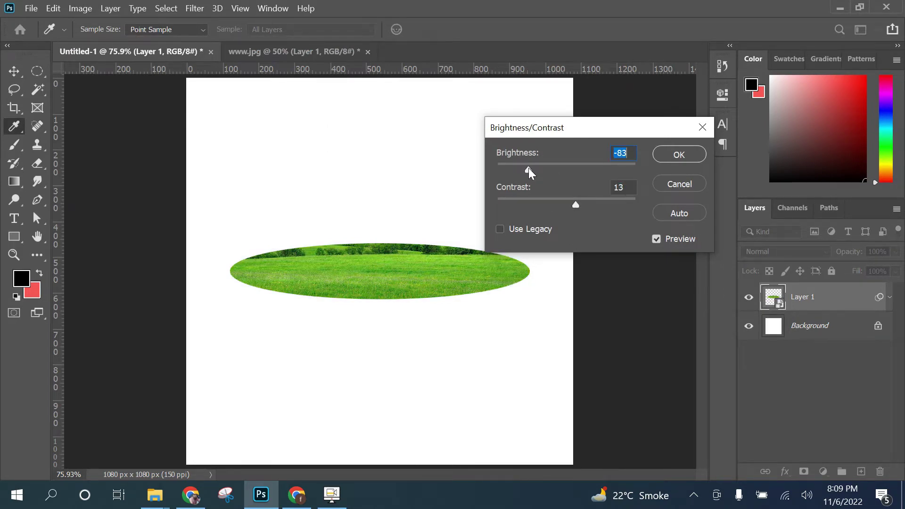
left_click(678, 154)
Step: Open Color Balance on the grass and adjust its highlights
left_click(80, 8)
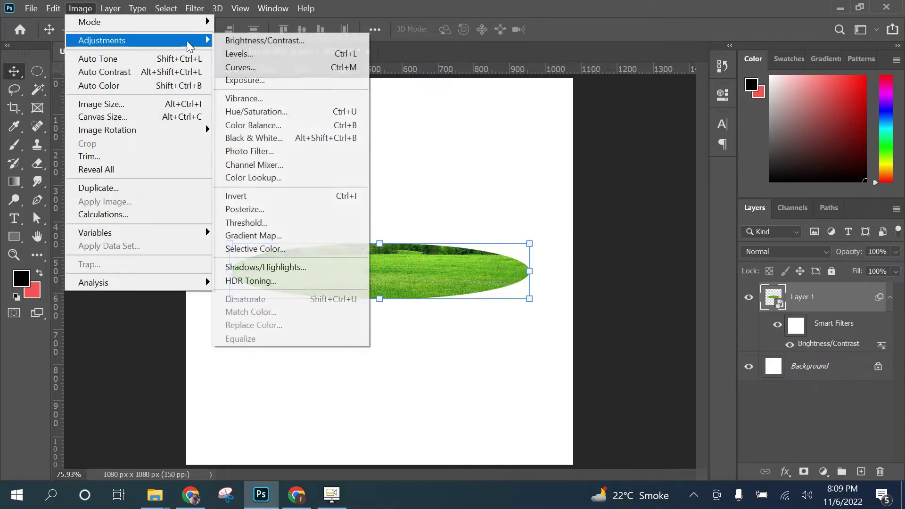
left_click(282, 126)
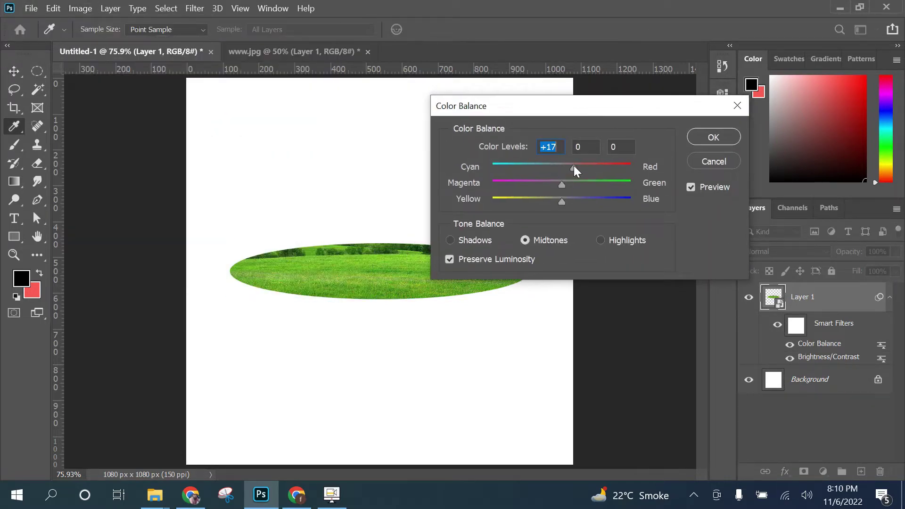
left_click(600, 239)
Step: Apply the Color Balance and move the grass ellipse about 74 px higher
key("v")
left_click(713, 137)
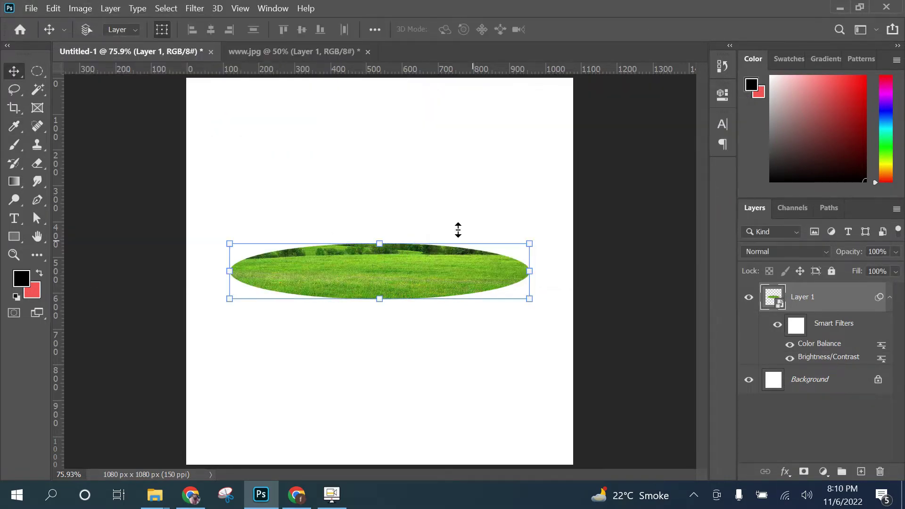
left_click_drag(397, 296, 398, 261)
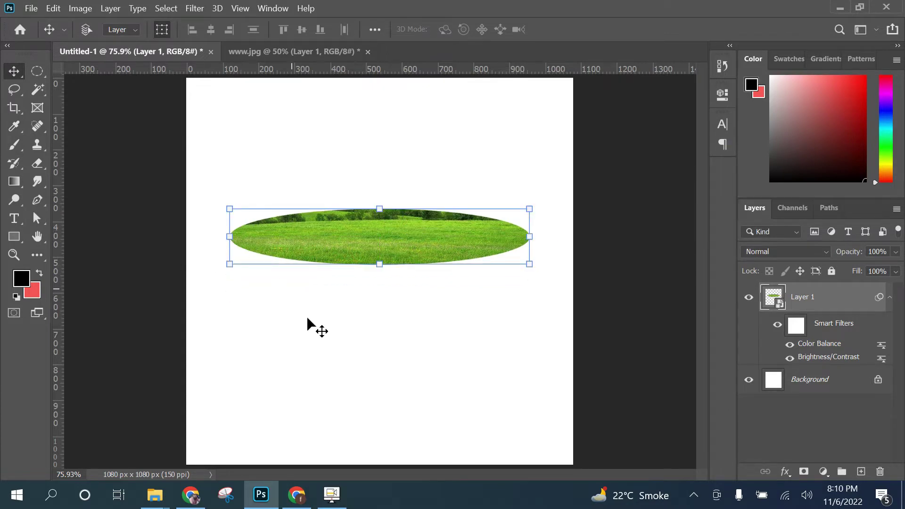
Step: Add an empty layer above Background and select the whole canvas on the grass layer
left_click(828, 384)
left_click(861, 471)
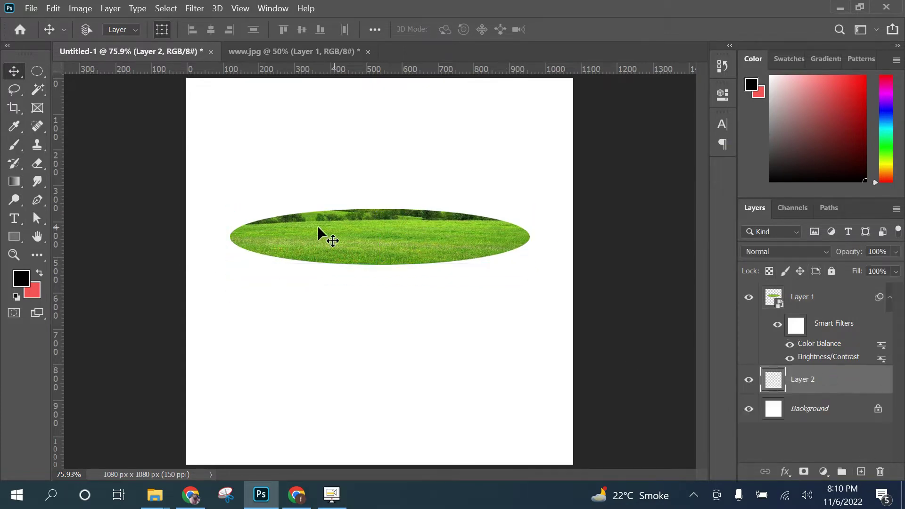
left_click(14, 89)
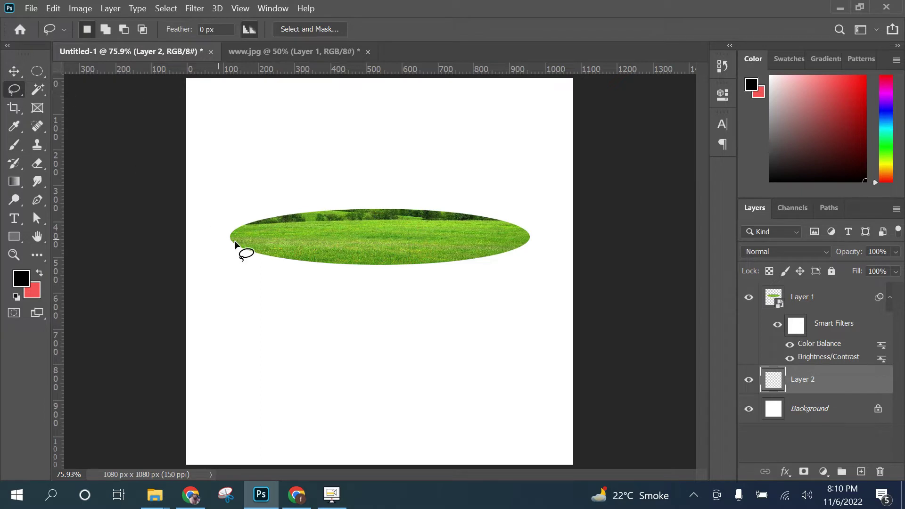
left_click(803, 297)
key("ctrl+a")
key("v")
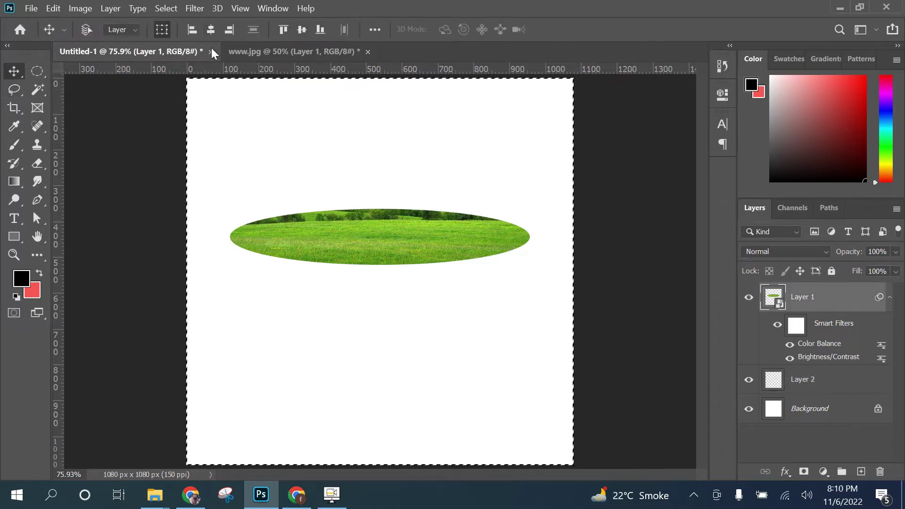
Step: Add a vertical centre guide and lasso a jagged inverted rock base below the grass
left_click(211, 29)
left_click_drag(65, 164, 379, 224)
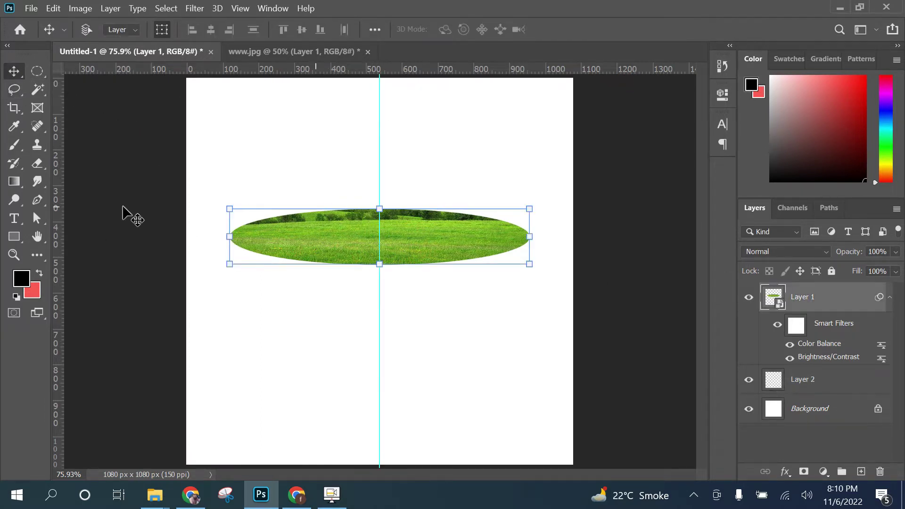
key("l")
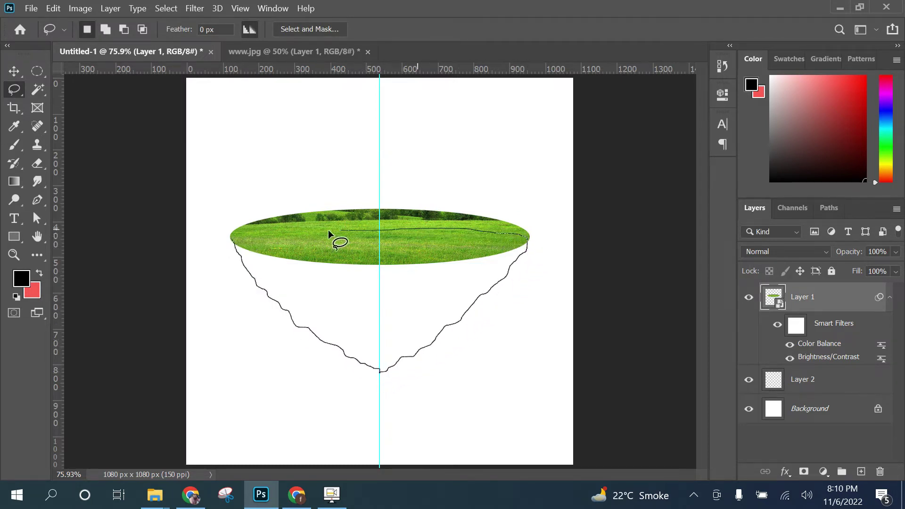
left_click_drag(231, 238, 232, 238)
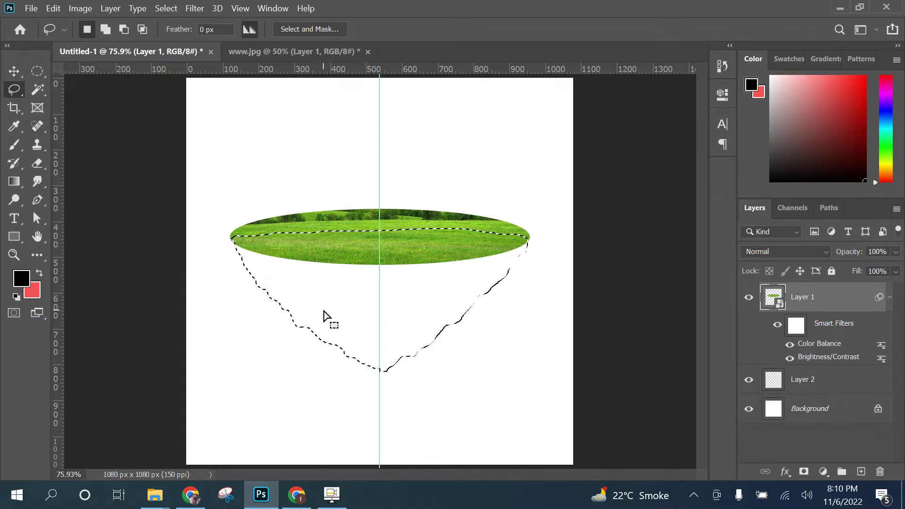
Step: Fill the rock outline solid red on Layer 2 and deselect it
left_click(805, 381)
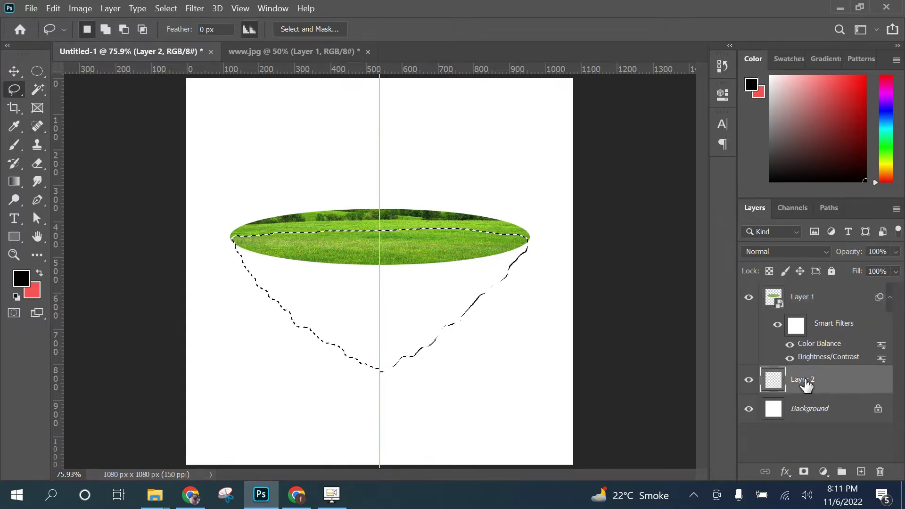
key("ctrl+BackSpace")
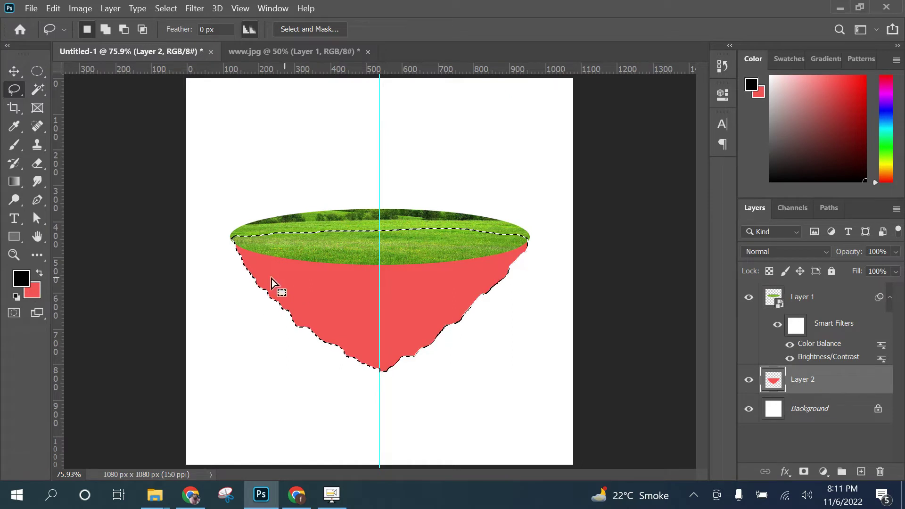
key("ctrl+d")
key("v")
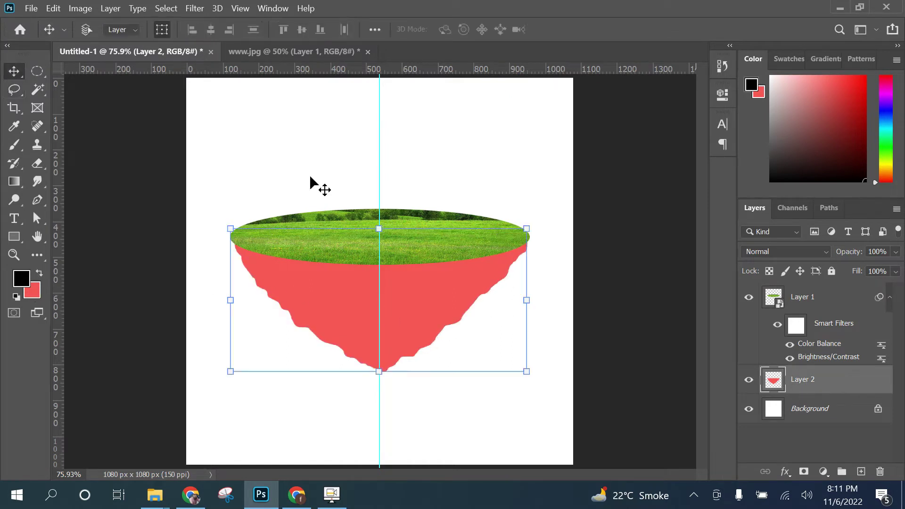
left_click_drag(56, 183, 91, 183)
key("Escape")
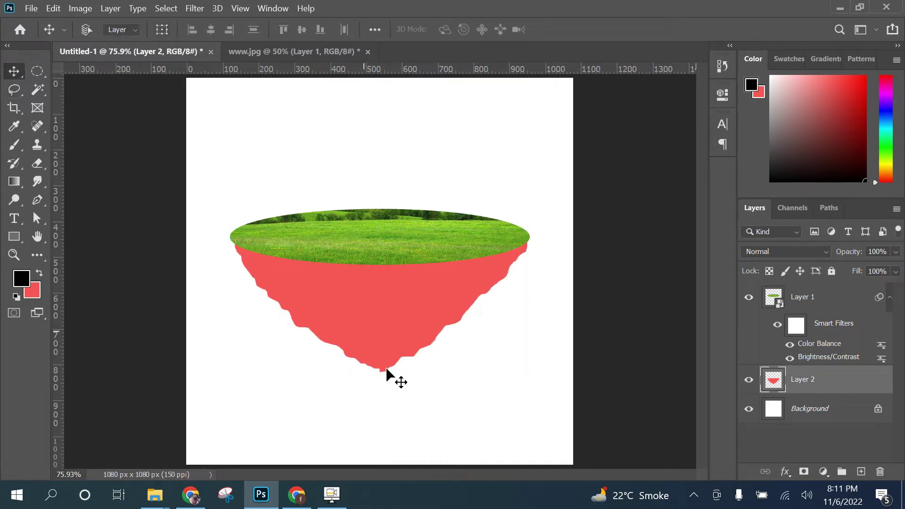
Step: Zoom to the rock tip and set a red Hard Round brush at 100% opacity
key("z")
left_click(380, 372)
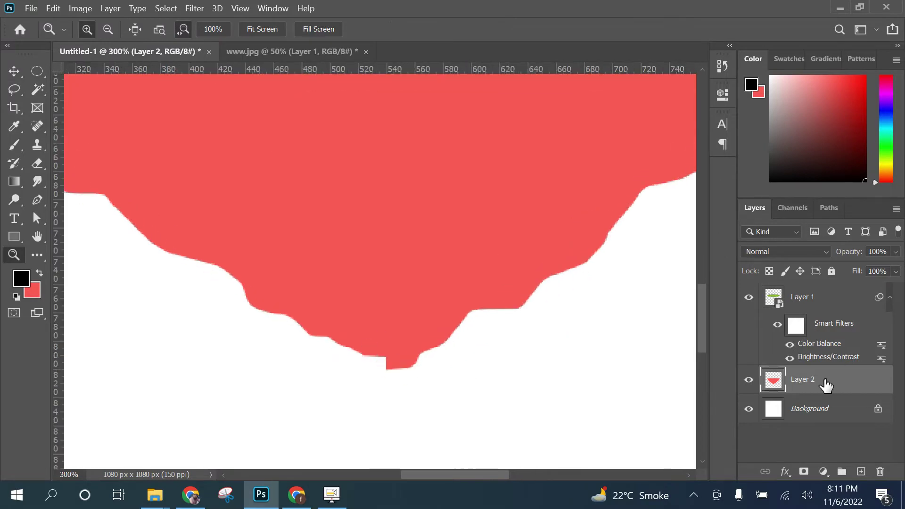
key("b")
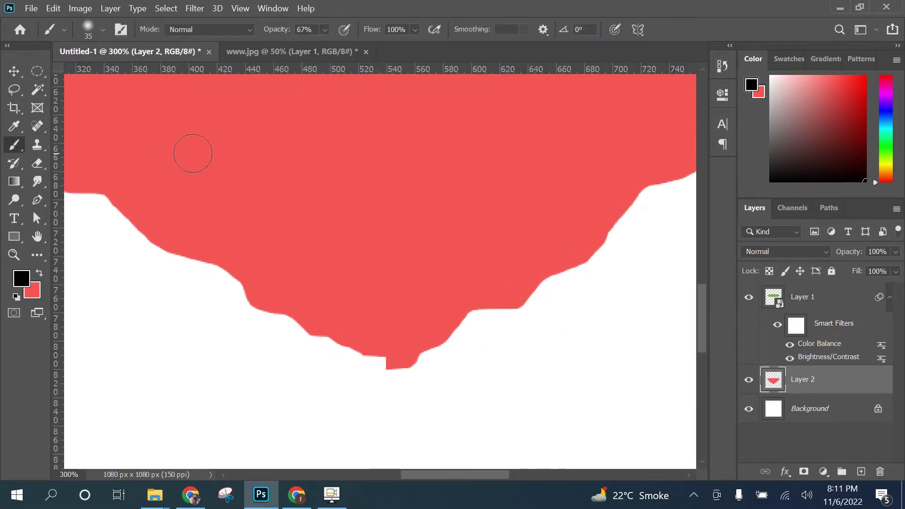
left_click(366, 224, "alt")
left_click(103, 29)
left_click(95, 226)
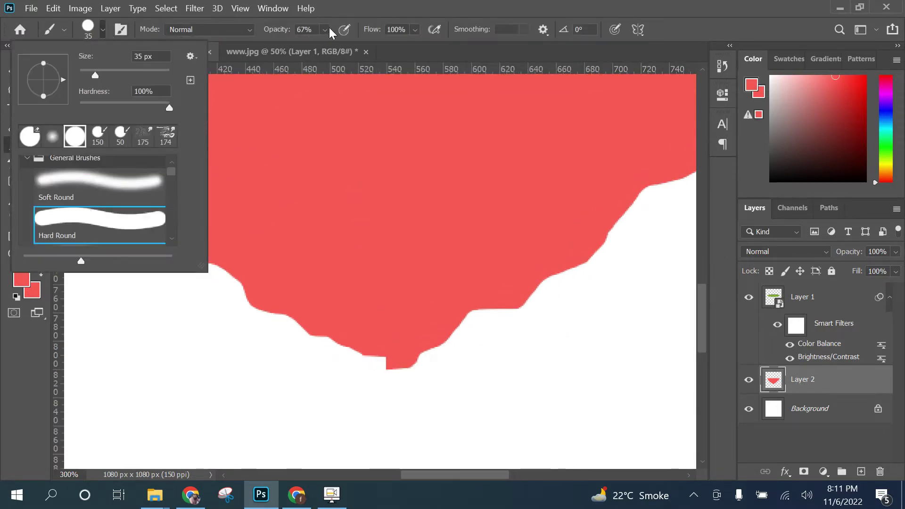
left_click(325, 29)
left_click_drag(348, 46, 368, 46)
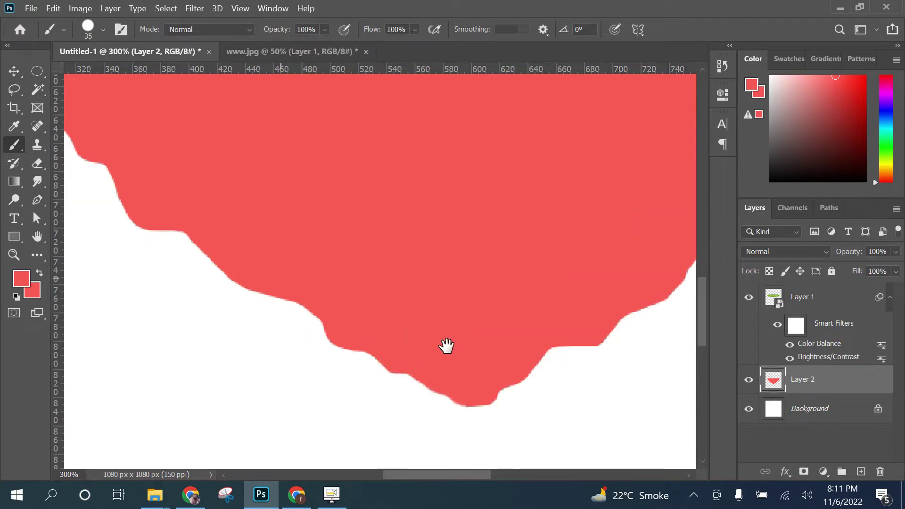
Step: Pan across the red shape's left and right edges, then fit the canvas to screen
mouse_move(374, 329)
left_mouse_down()
mouse_move(438, 300)
mouse_move(445, 313)
left_mouse_up()
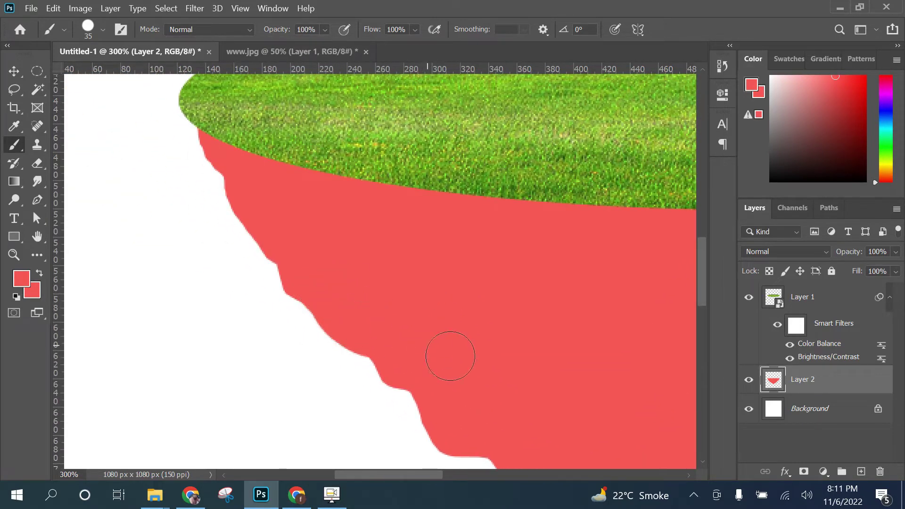
left_click_drag(517, 366, 377, 239)
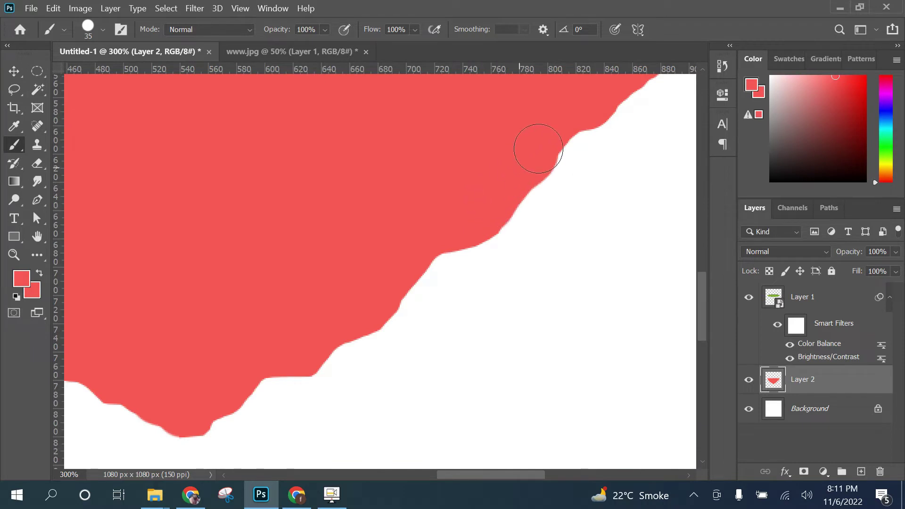
key("z")
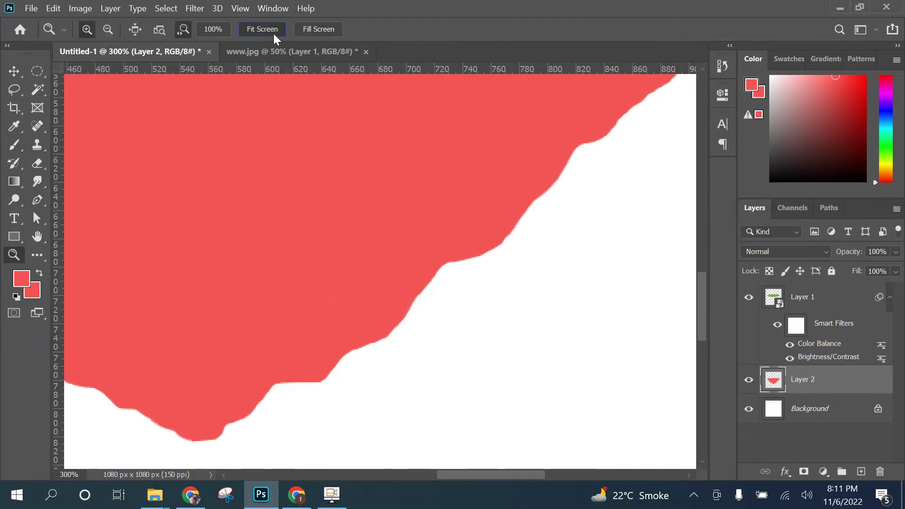
left_click(263, 29)
key("v")
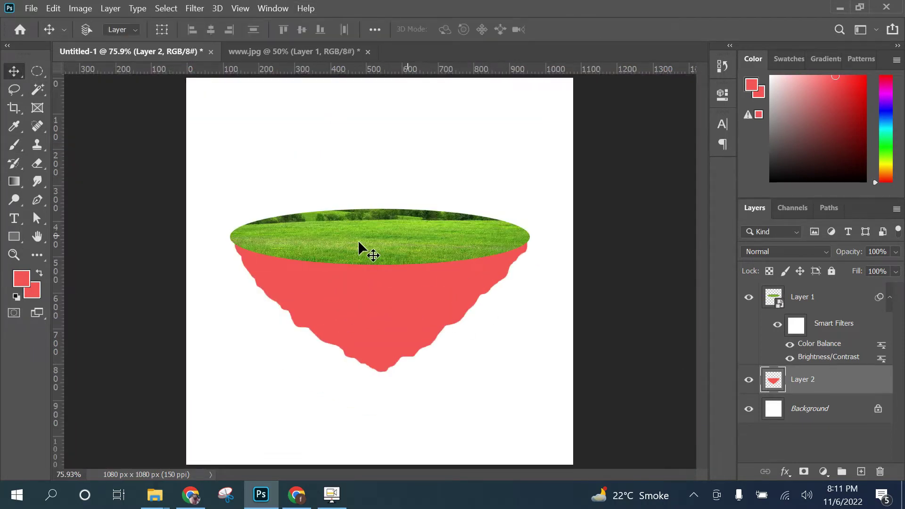
Step: Open ds.jpg, rectangle-select the mountain's upper part, and make its layer a smart object
left_click(155, 494)
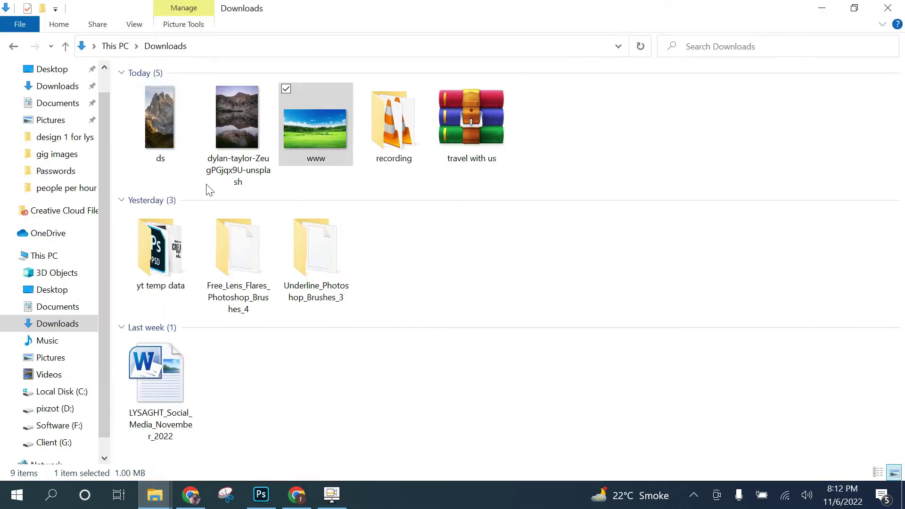
mouse_move(160, 123)
left_mouse_down()
mouse_move(265, 493)
mouse_move(486, 52)
left_mouse_up()
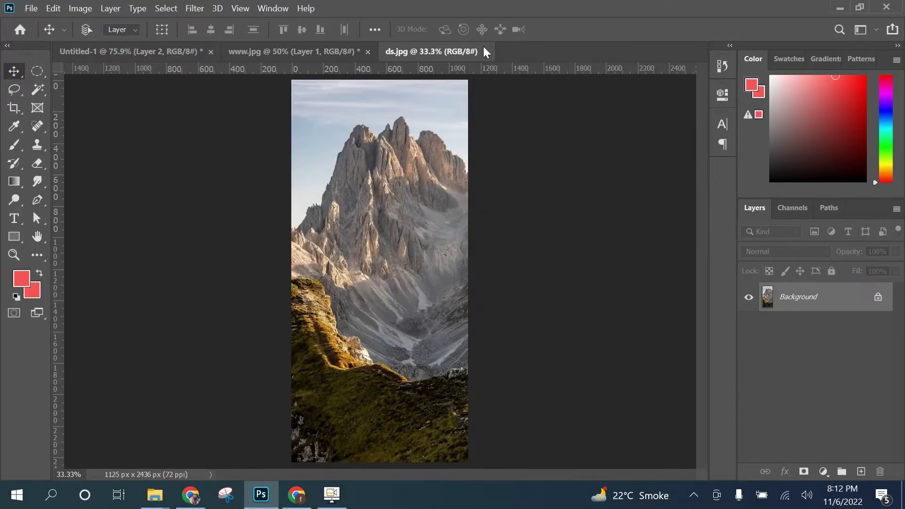
right_click(38, 71)
left_click(85, 71)
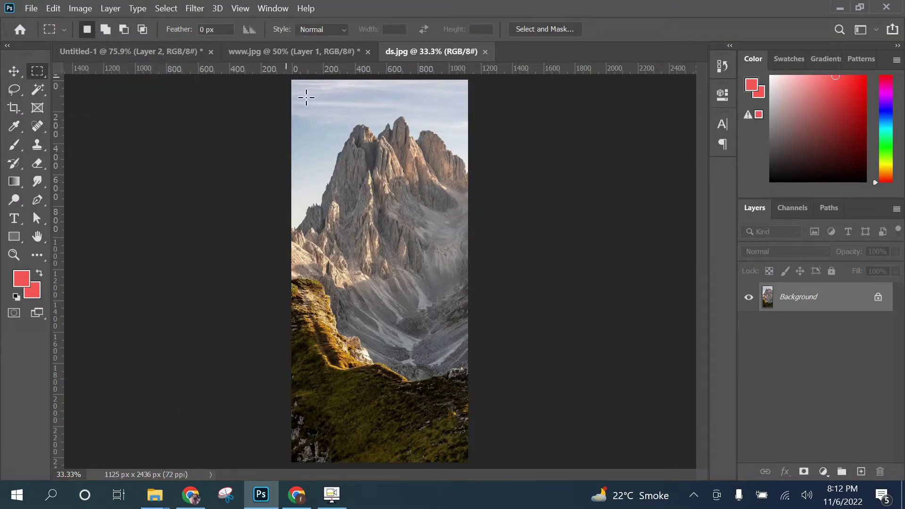
mouse_move(292, 80)
left_mouse_down()
mouse_move(480, 270)
mouse_move(355, 117)
left_mouse_up()
right_click(824, 380)
left_click(682, 199)
Step: Flip the mountain vertically, scale it, and position it under the grass
key("ctrl+t")
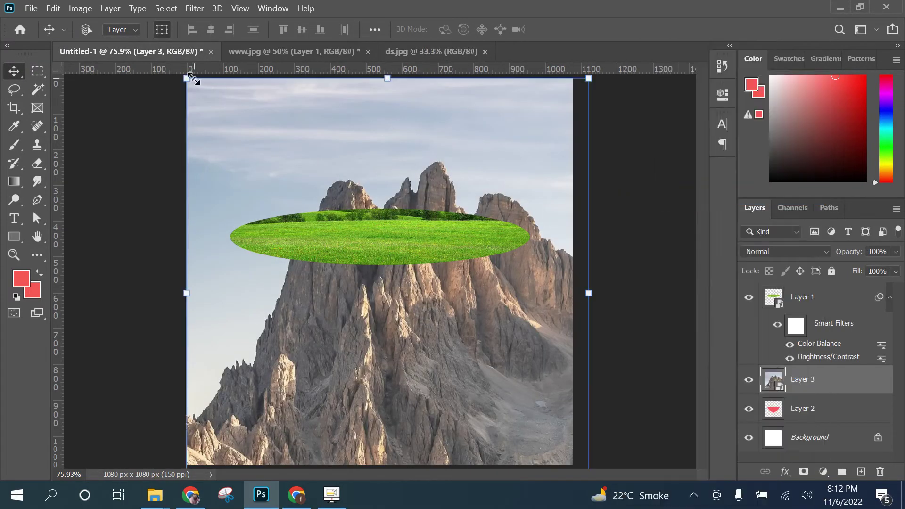
left_click_drag(187, 78, 295, 194)
right_click(395, 322)
left_click(429, 307)
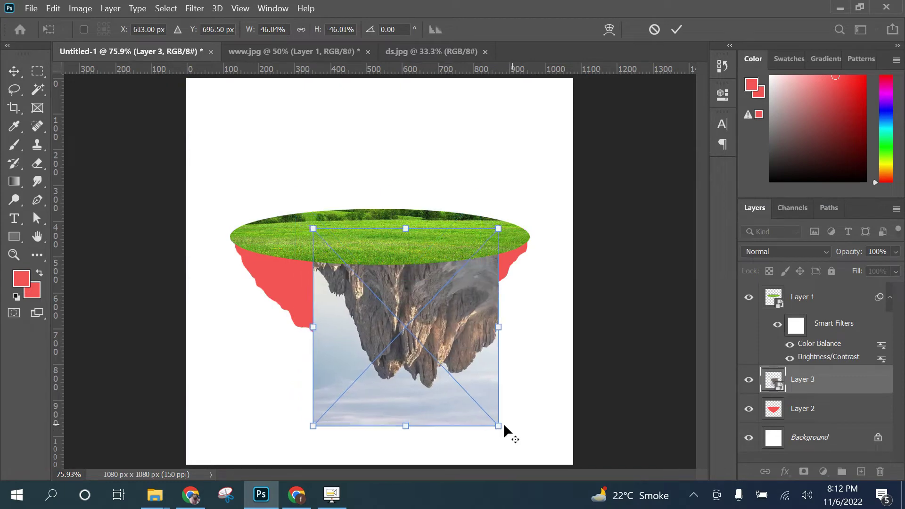
left_click_drag(502, 426, 542, 429)
left_click_drag(460, 417, 461, 410)
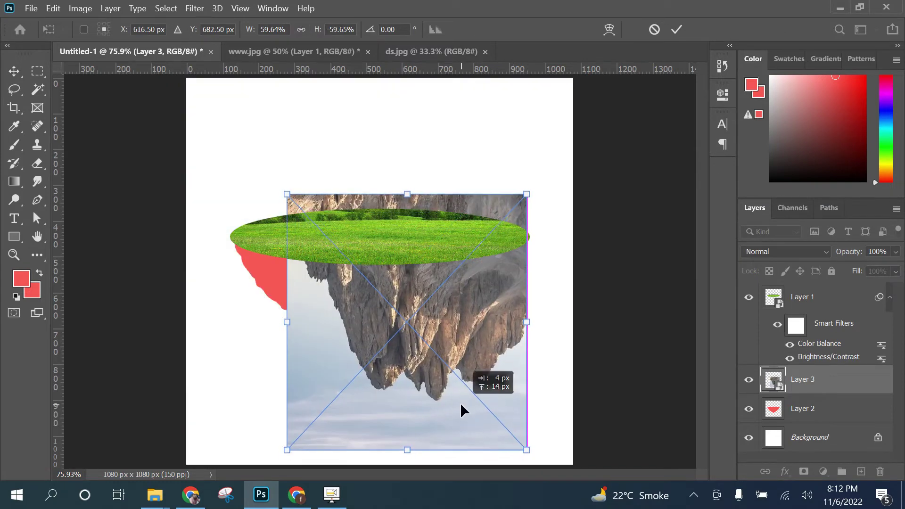
left_click(677, 29)
Step: Clip the mountain and a duplicate copy to the red base, shifting the original to cover it
left_click(773, 394, "alt")
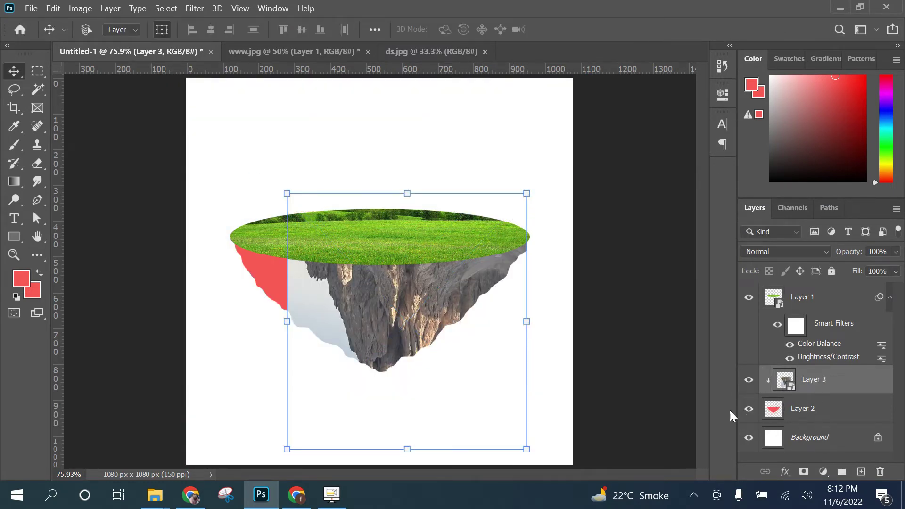
left_click_drag(268, 247, 267, 247)
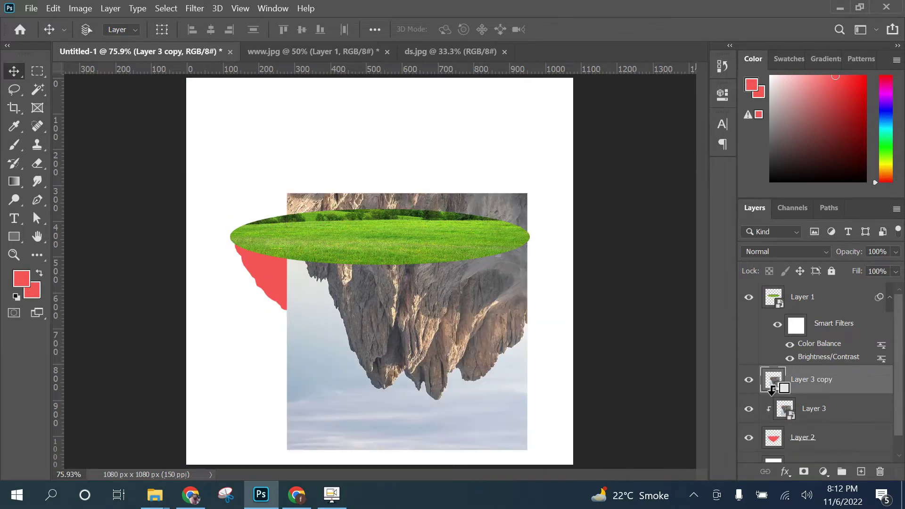
left_click(772, 392, "alt")
left_click(820, 417)
left_click_drag(307, 269, 292, 264)
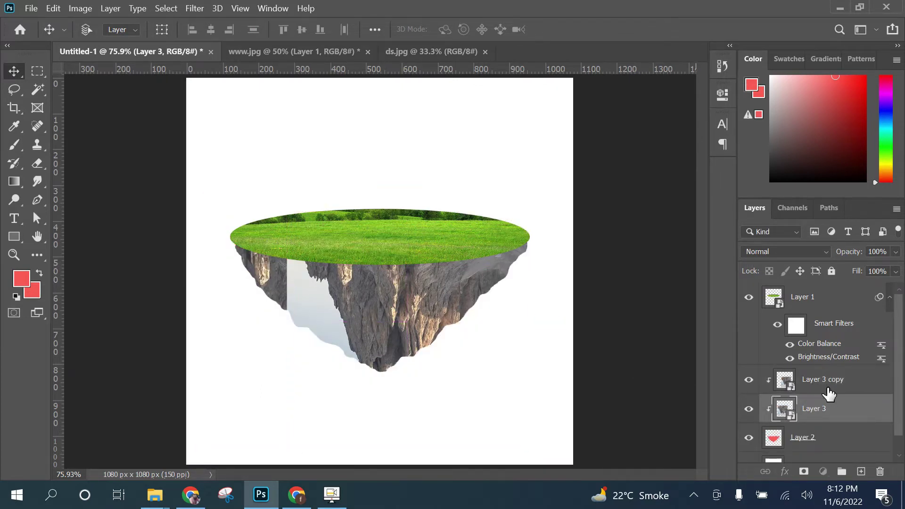
Step: Mask the mountain copy and paint out its sky with a soft, low-opacity brush
left_click(825, 382)
left_click(803, 471)
key("b")
left_click(88, 29)
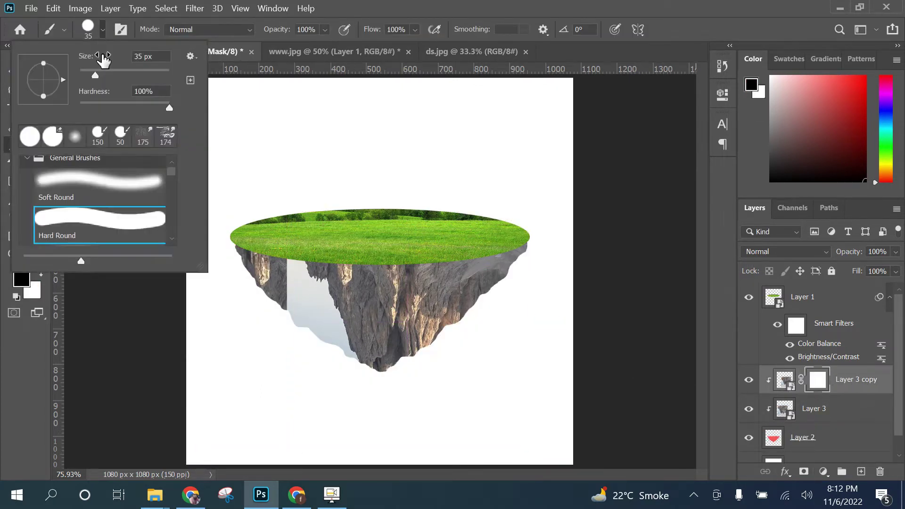
left_click(325, 29)
left_click_drag(353, 44, 333, 42)
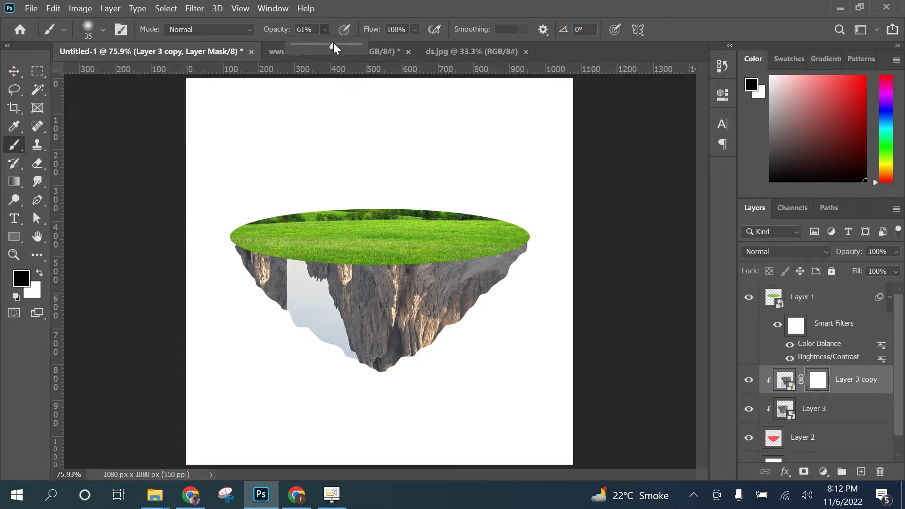
left_click(317, 260)
key("bracketright")
key("bracketright")
key("bracketright")
left_click_drag(314, 260, 328, 370)
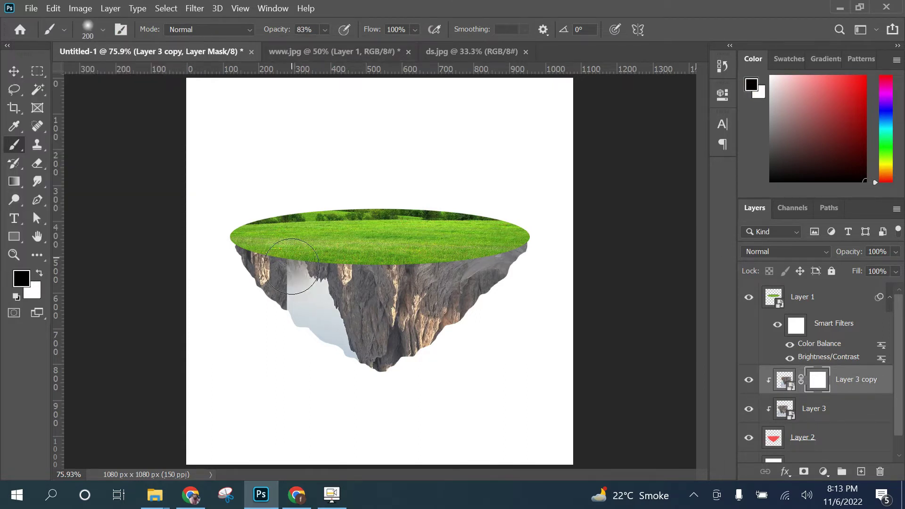
key("bracketleft")
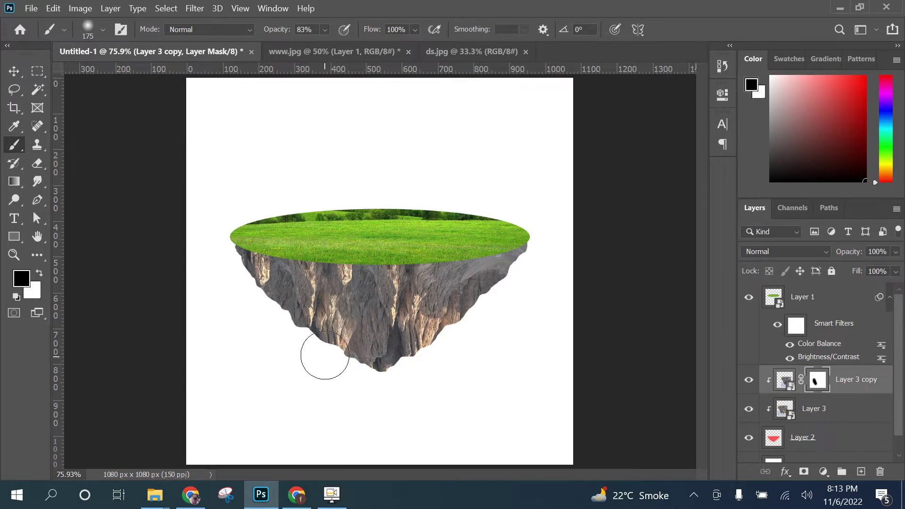
Step: Merge the two mountain rock layers into one
key("v")
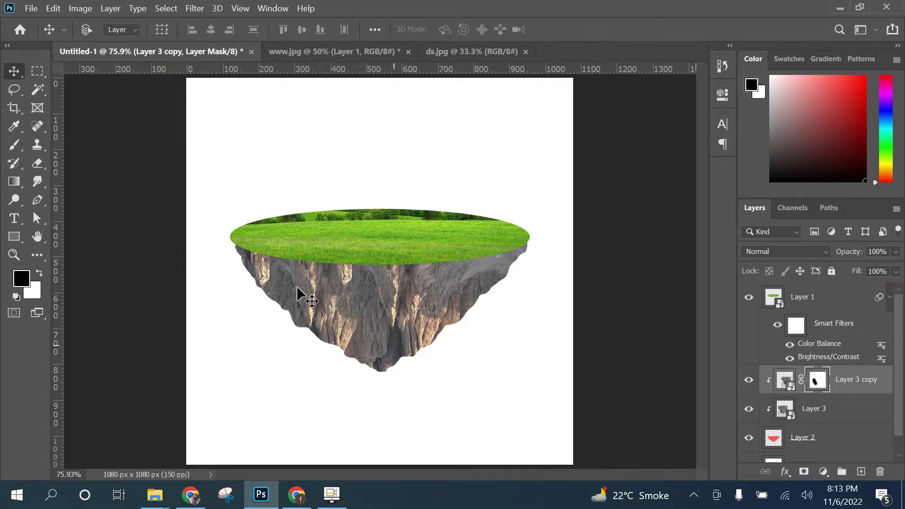
left_click(832, 410, "shift")
right_click(832, 410)
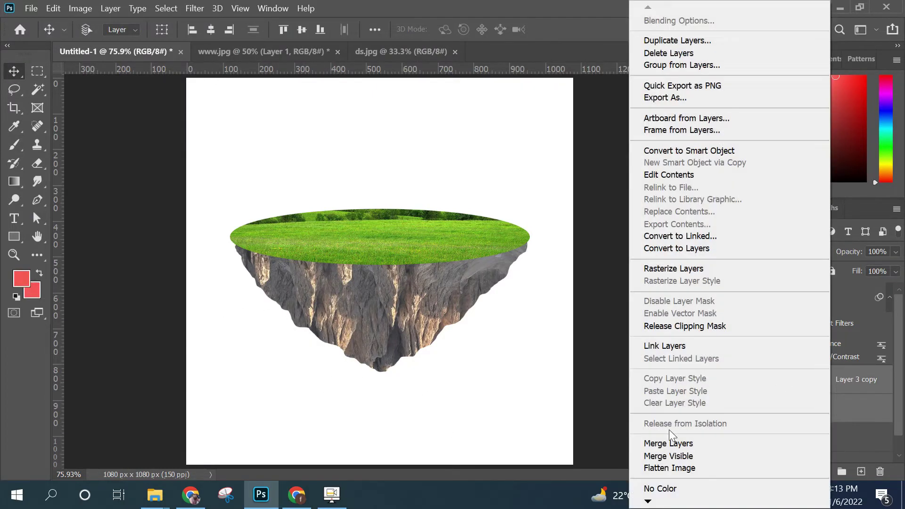
left_click(713, 441)
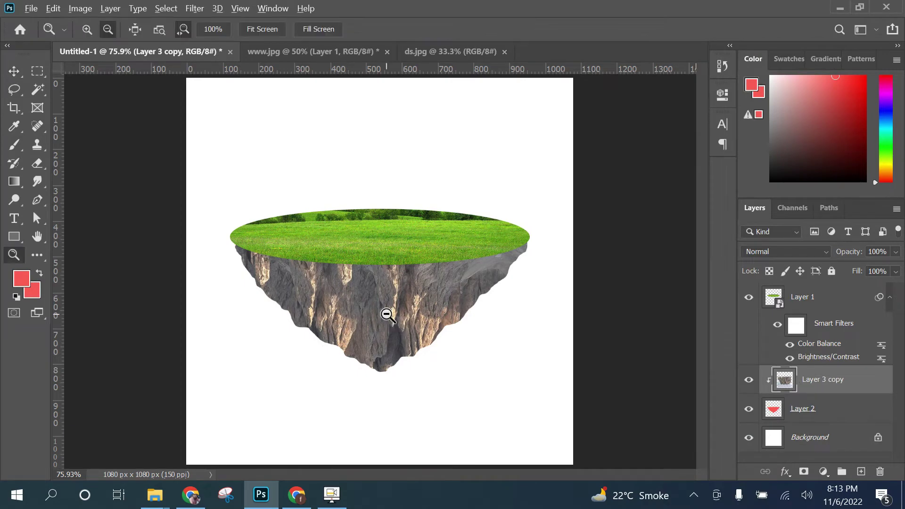
key("ctrl+minus")
Step: Darken the rock with Brightness/Contrast at -31
left_click(80, 8)
mouse_move(102, 41)
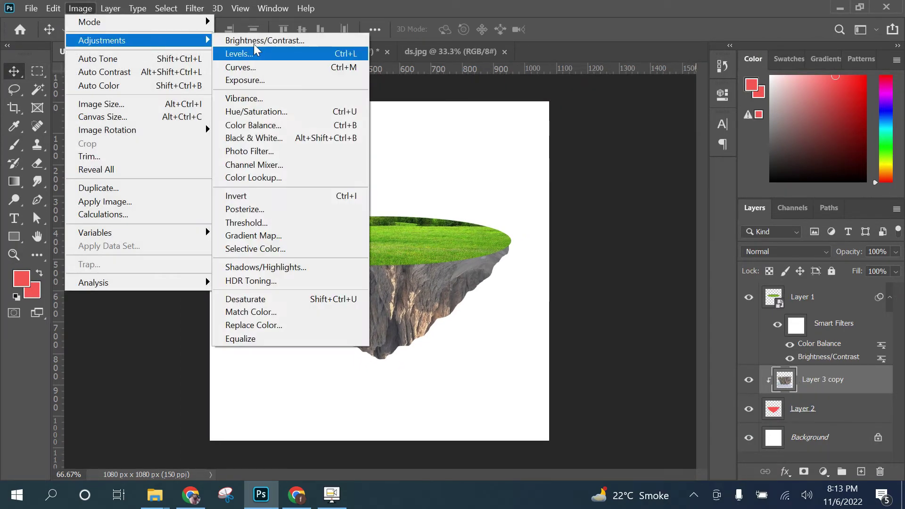
left_click(256, 34)
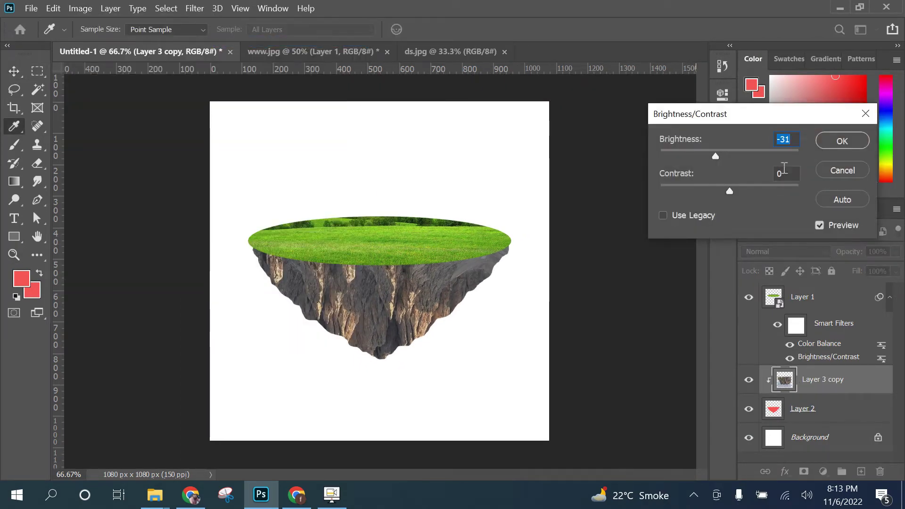
left_click(842, 140)
Step: Apply Levels of 12 / 0.82 / 255 to deepen the rock
left_click(80, 8)
left_click(239, 53)
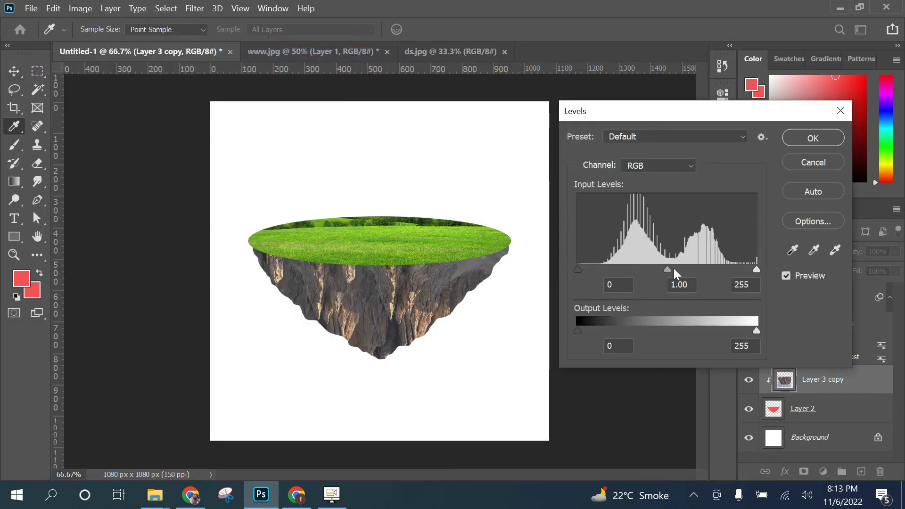
left_click_drag(577, 269, 587, 266)
left_click_drag(756, 269, 760, 269)
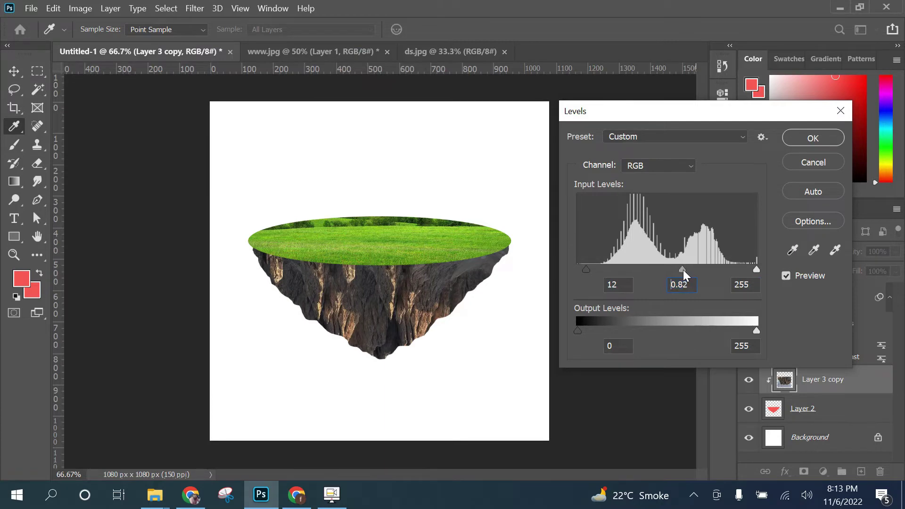
left_click_drag(683, 270, 687, 272)
key("Return")
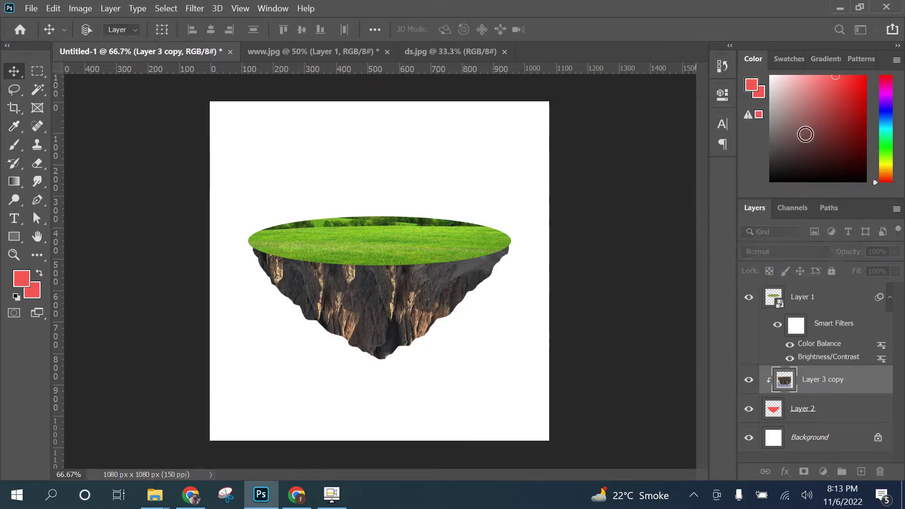
Step: Shift the rock's Color Balance toward red/green across midtones, shadows and highlights
left_click(81, 8)
left_click(264, 125)
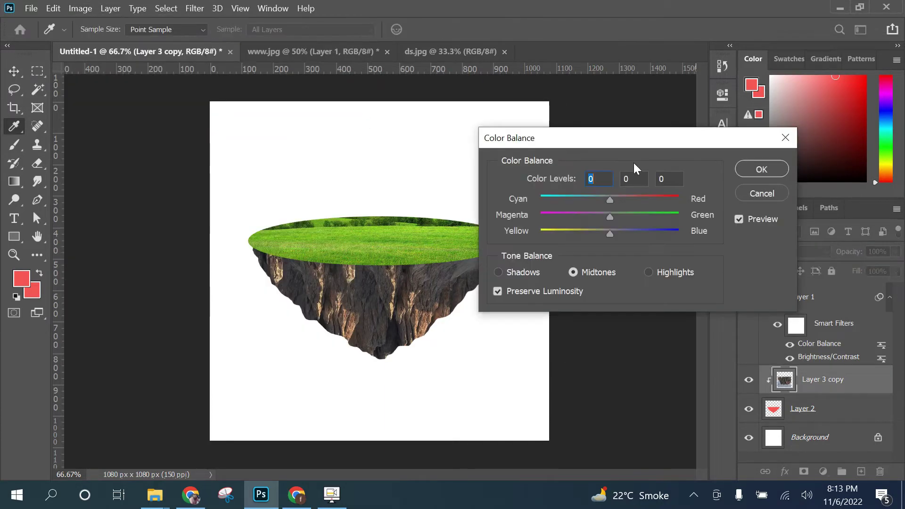
mouse_move(648, 216)
left_mouse_down()
mouse_move(657, 219)
mouse_move(651, 200)
mouse_move(637, 200)
left_mouse_up()
key("ctrl+3")
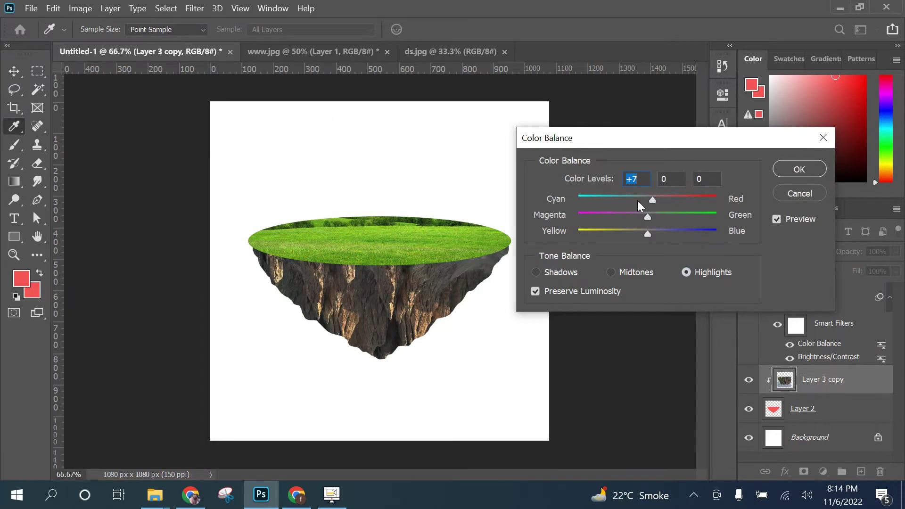
key("ctrl+1")
key("Return")
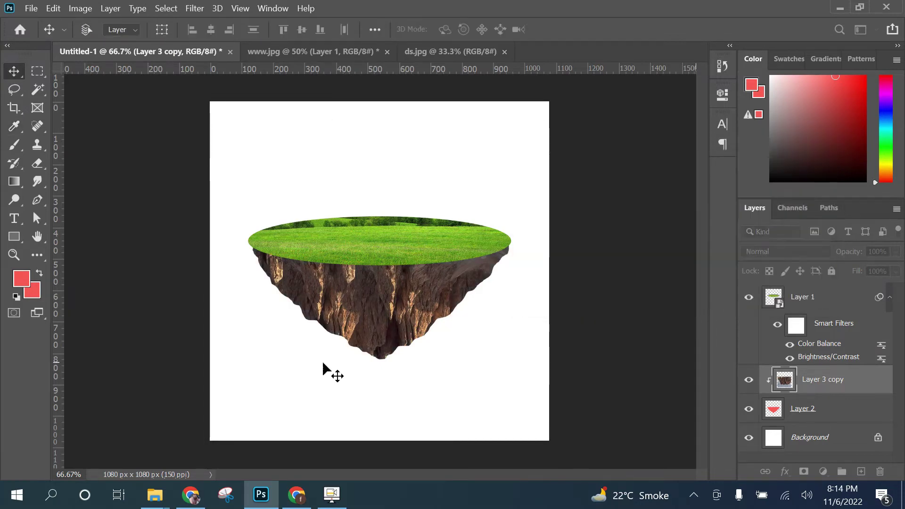
Step: Zoom in on the island, add a new layer, and set the foreground colour to black 000000
key("z")
left_click(381, 262)
left_click(861, 471)
left_click(292, 296)
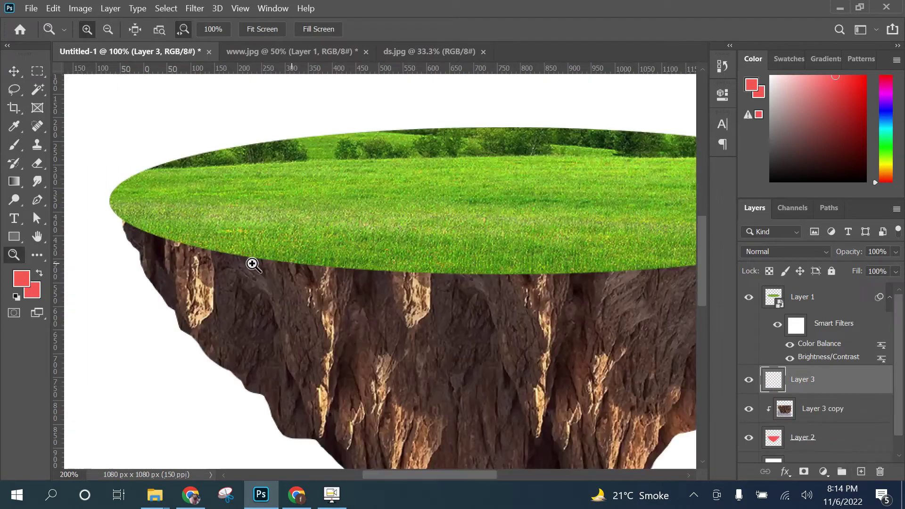
left_click(21, 278)
type("000000")
left_click(785, 163)
left_click(467, 306, "alt")
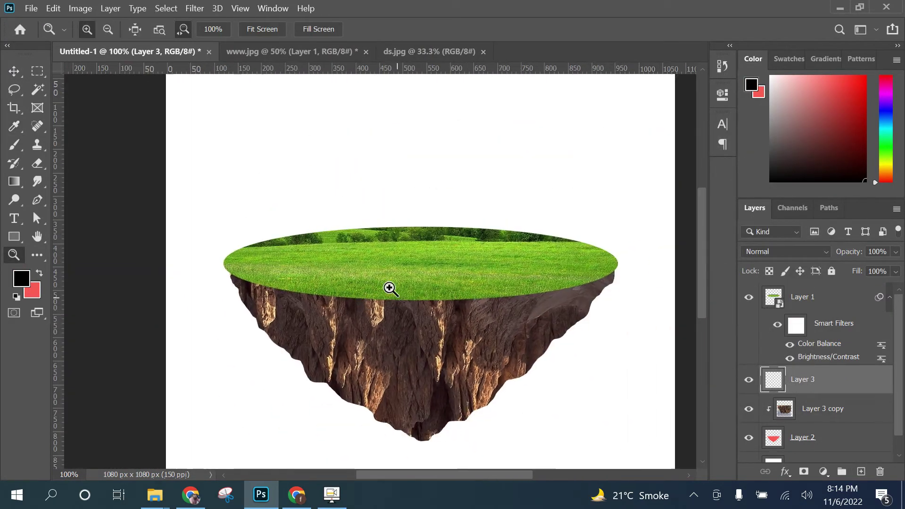
Step: Paint a dark rim stroke, then add Layer 4 clipped to the grass Layer 1
key("b")
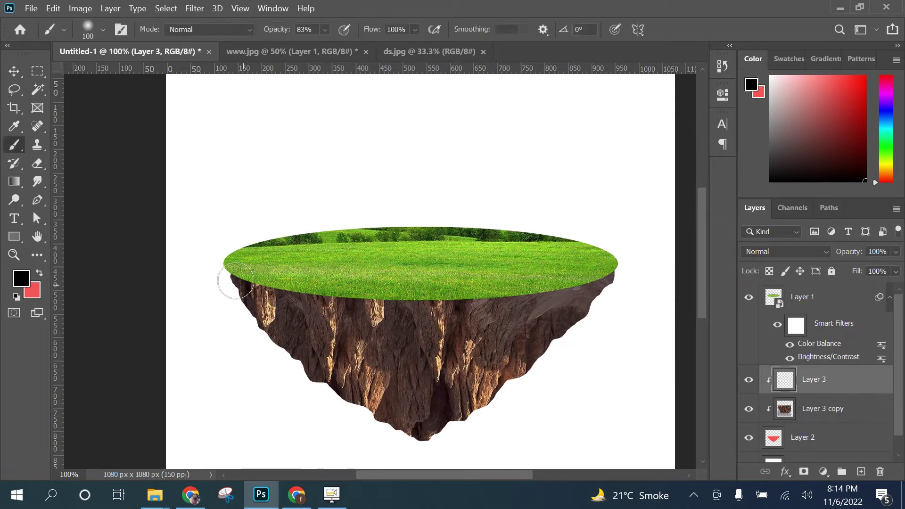
mouse_move(228, 279)
left_mouse_down()
mouse_move(510, 296)
mouse_move(610, 257)
left_mouse_up()
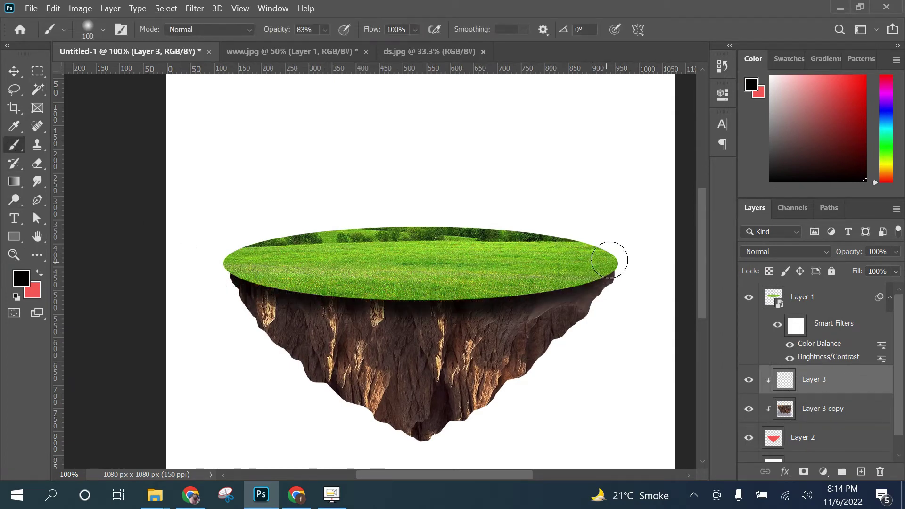
left_click(822, 297)
key("ctrl+shift+alt+n")
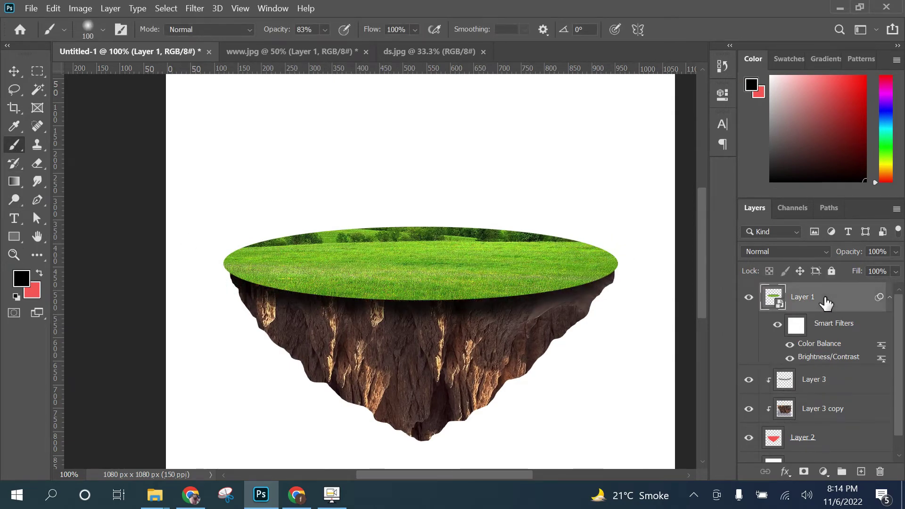
left_click(778, 311, "alt")
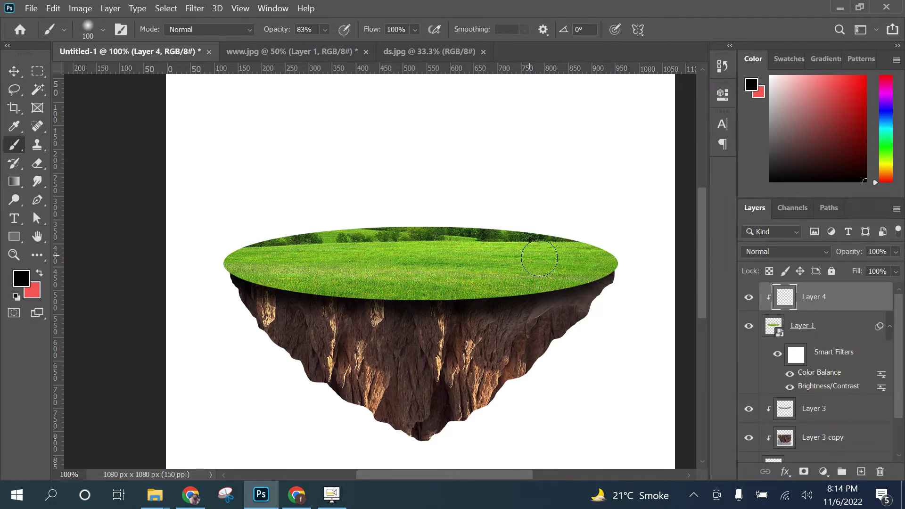
Step: Brush a translucent black shadow under the grass rim at 47% opacity
left_click_drag(613, 270, 427, 310)
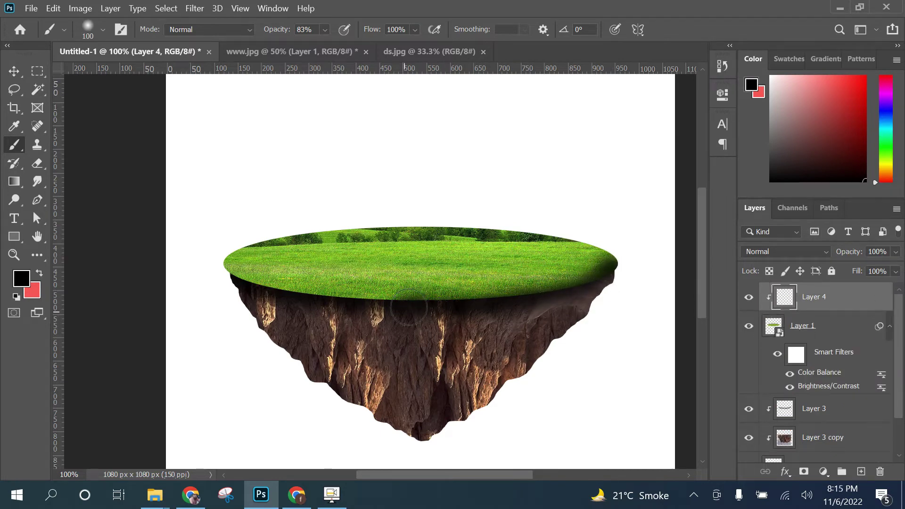
key("ctrl+z")
left_click_drag(623, 277, 317, 310)
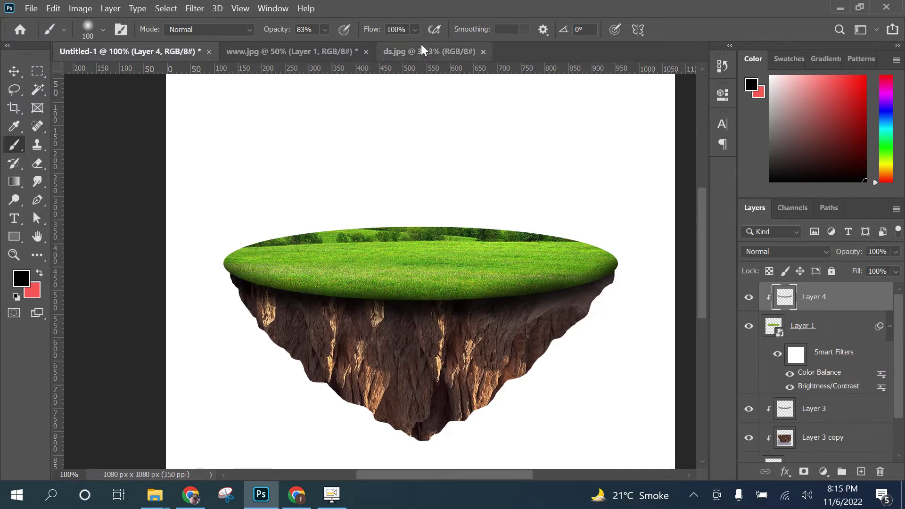
left_click_drag(325, 29, 324, 53)
left_click_drag(272, 297, 315, 306)
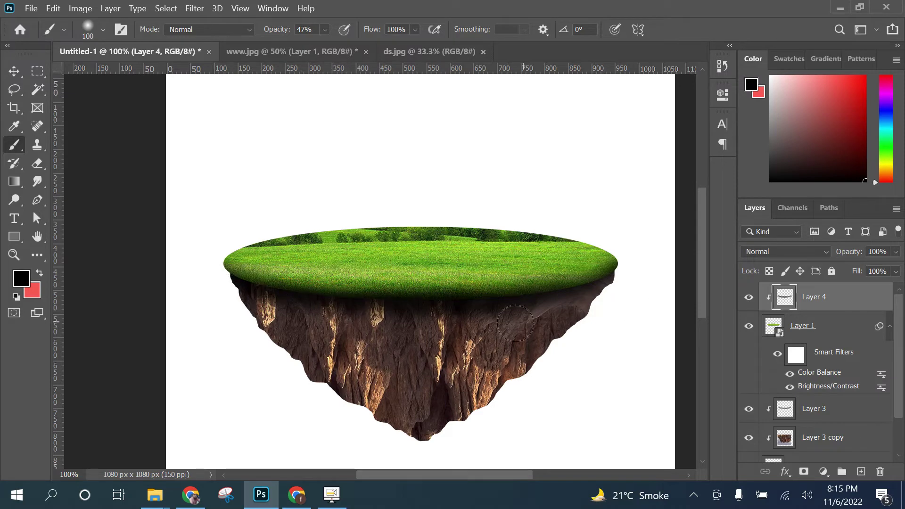
Step: Lower the opacity of Layer 3
key("v")
key("z")
key("v")
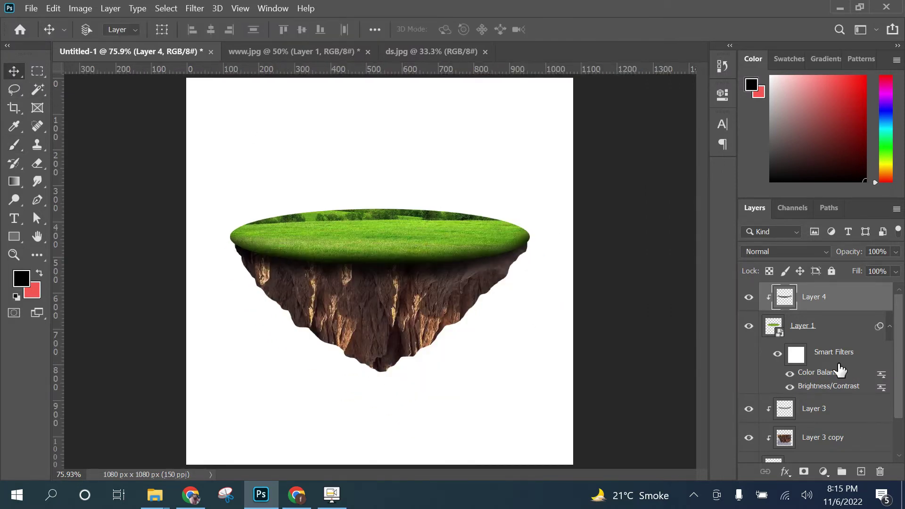
left_click(825, 408, "ctrl")
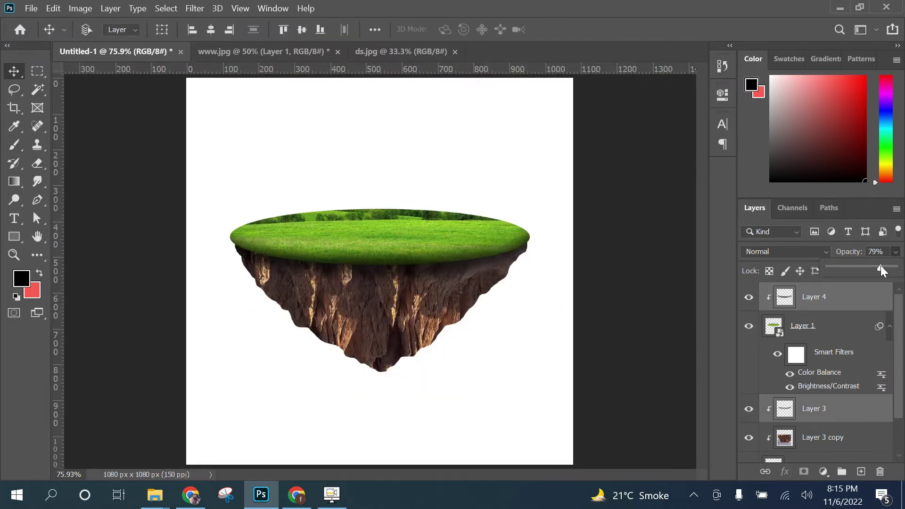
left_click(844, 410)
left_click_drag(867, 268, 861, 268)
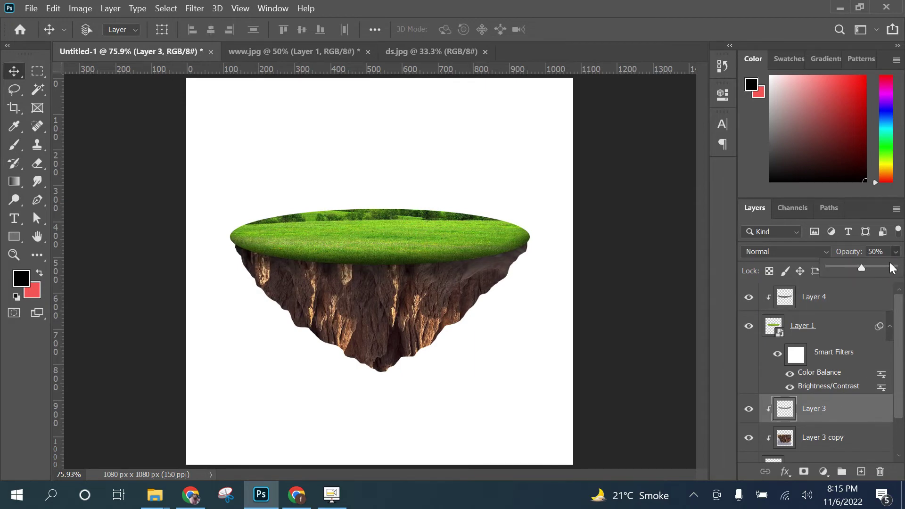
Step: Add a layer mask to the grass Layer 1 and zoom in on the island's left edge
left_click(831, 325)
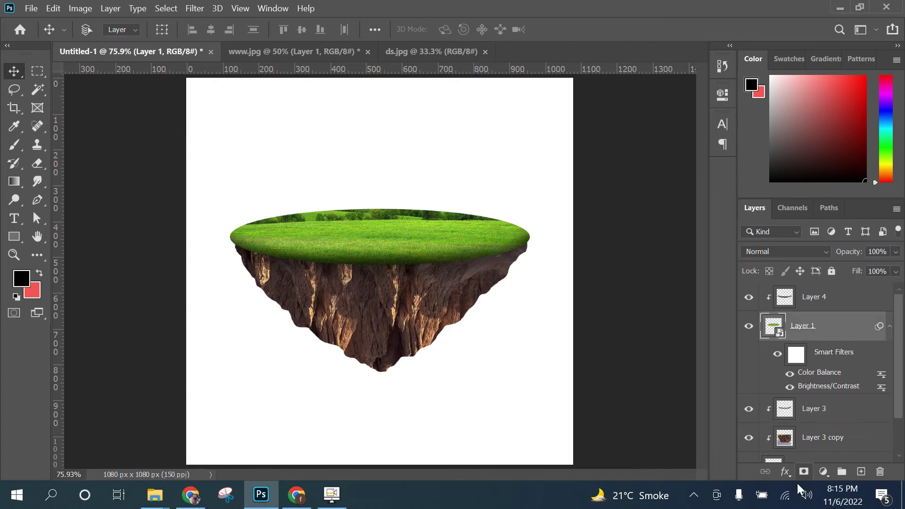
left_click(804, 471)
key("z")
left_click(367, 246)
key("b")
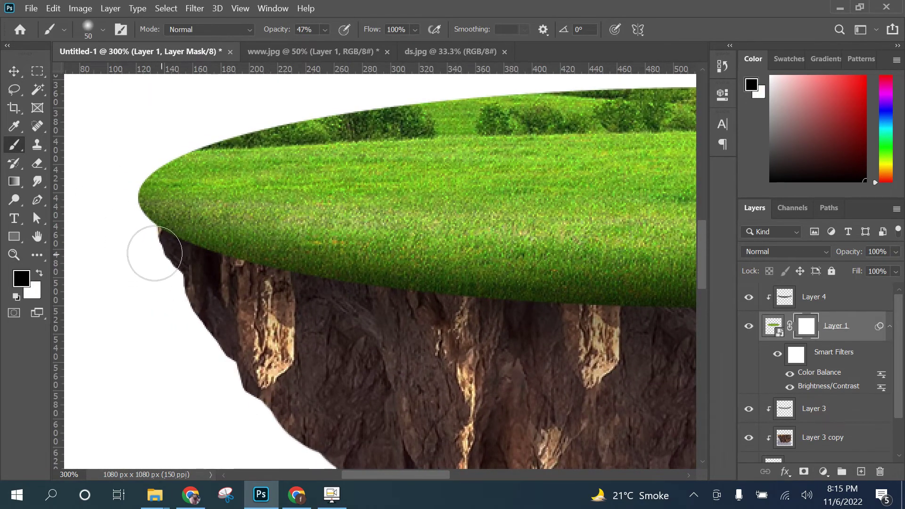
Step: Paint soft black on the mask along the grass bottom to fade it into the rock
left_click_drag(145, 248, 174, 263)
left_click_drag(311, 278, 335, 301)
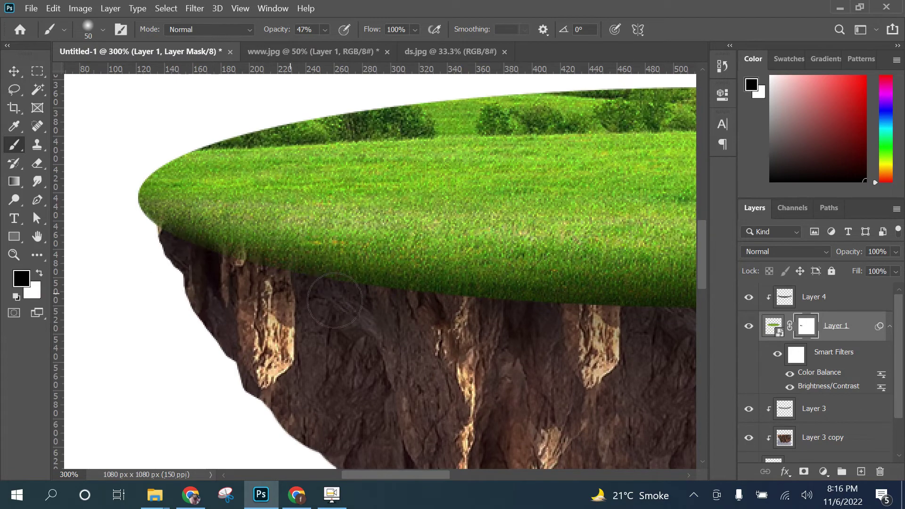
left_click_drag(532, 335, 335, 311)
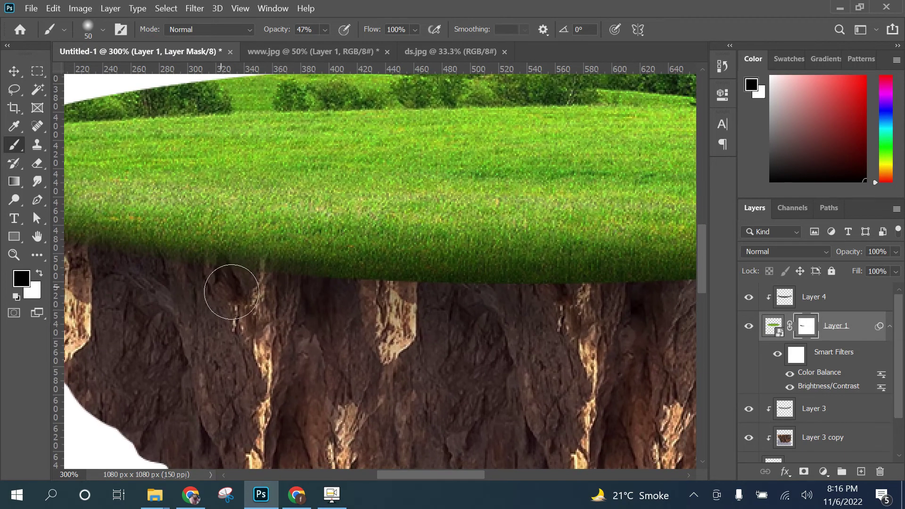
left_click_drag(615, 307, 311, 302)
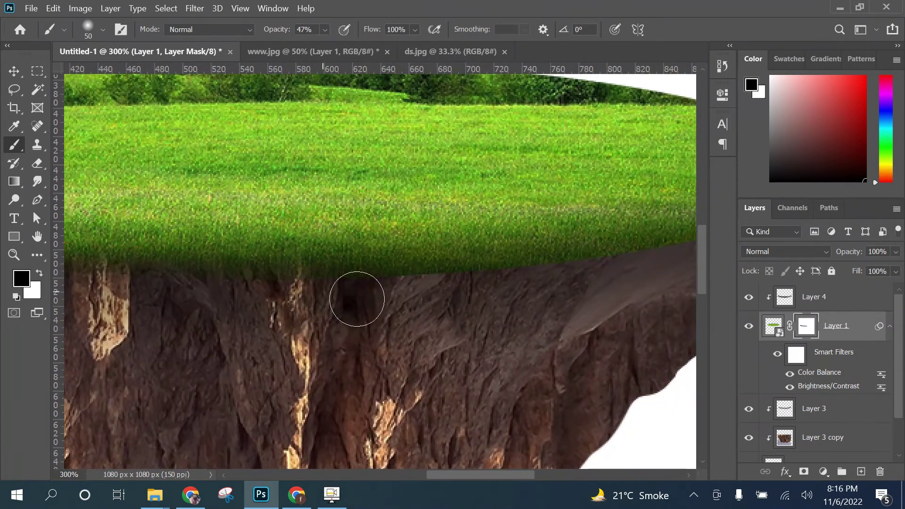
left_click_drag(441, 325, 378, 356)
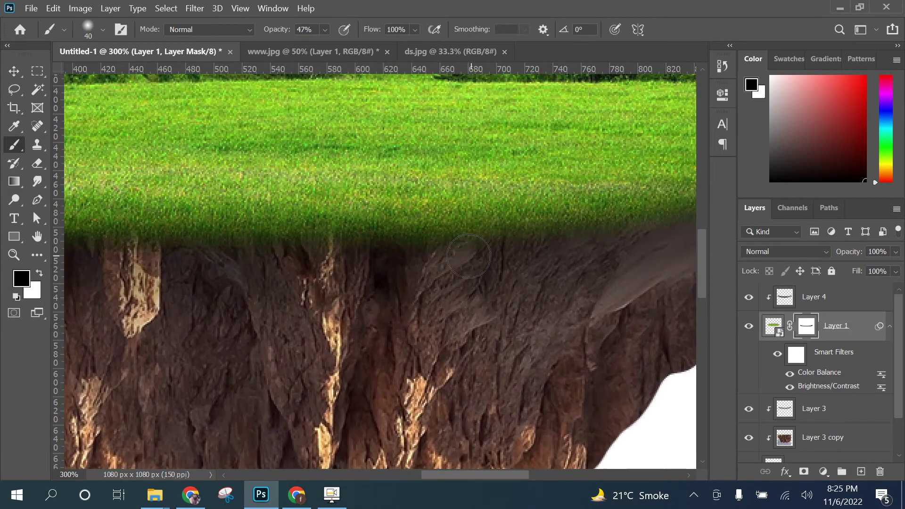
key("z")
key("ctrl+0")
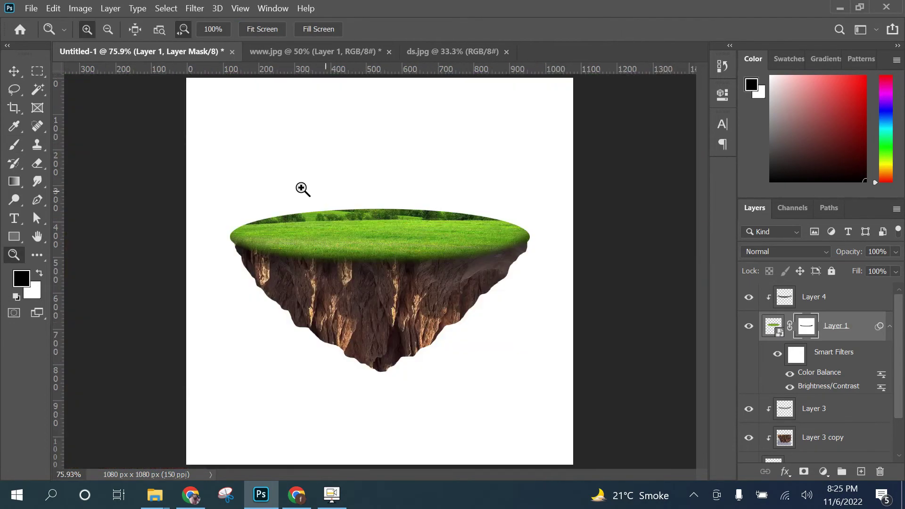
Step: Set the shadow Layer 4 opacity to 60% and Layer 3 to 29%
key("v")
left_click(846, 294)
left_click_drag(896, 252, 868, 270)
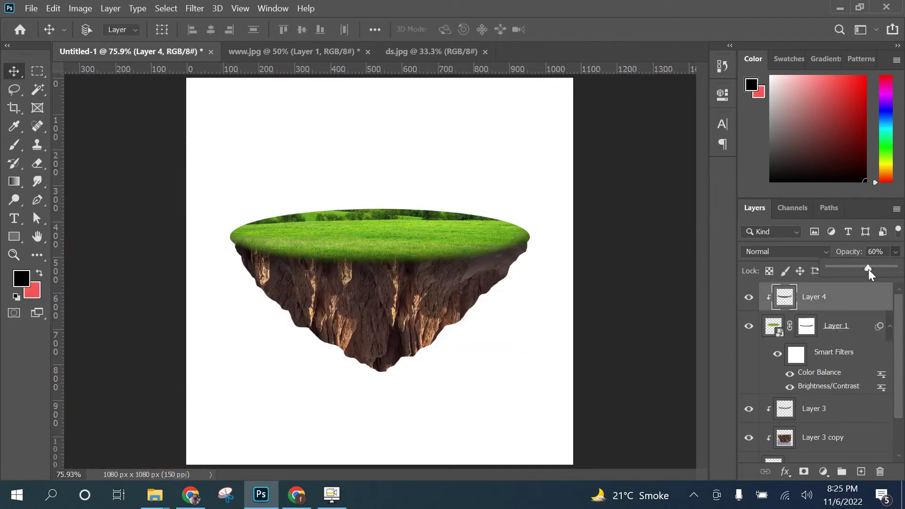
key("alt+bracketleft")
key("alt+bracketleft")
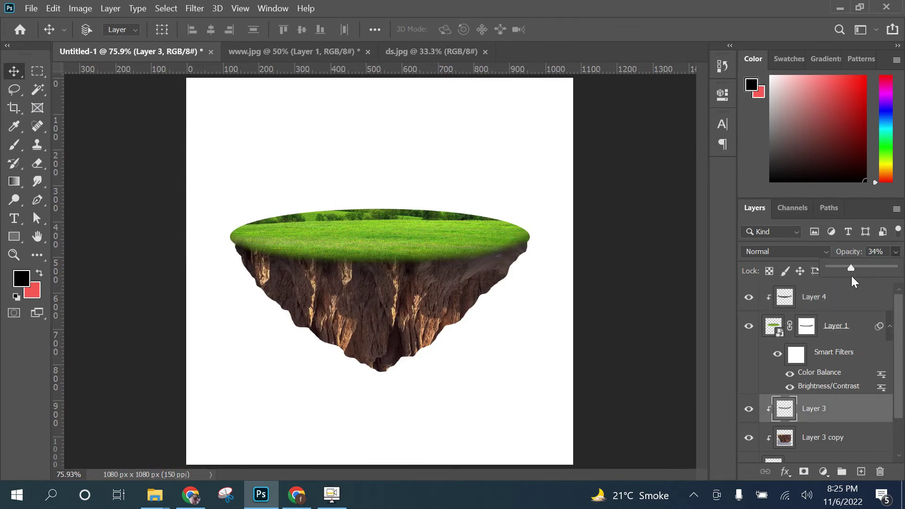
key("z")
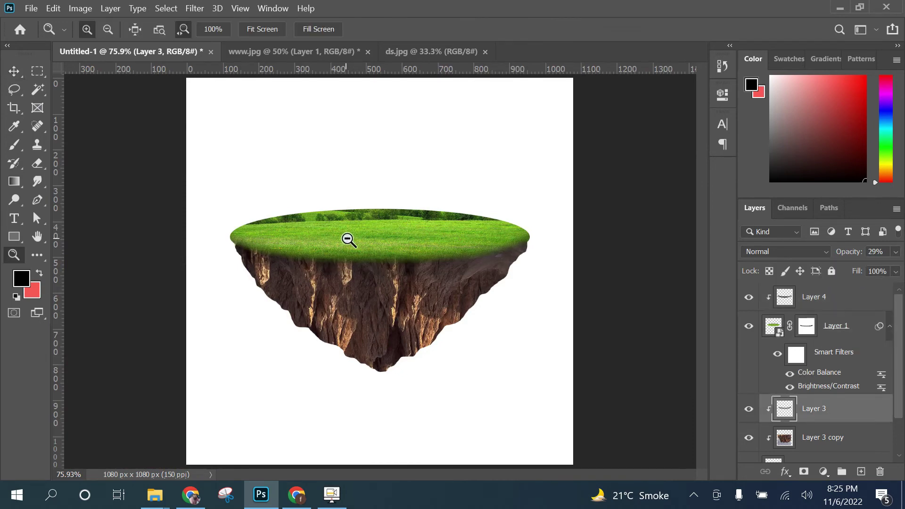
left_click(11, 71)
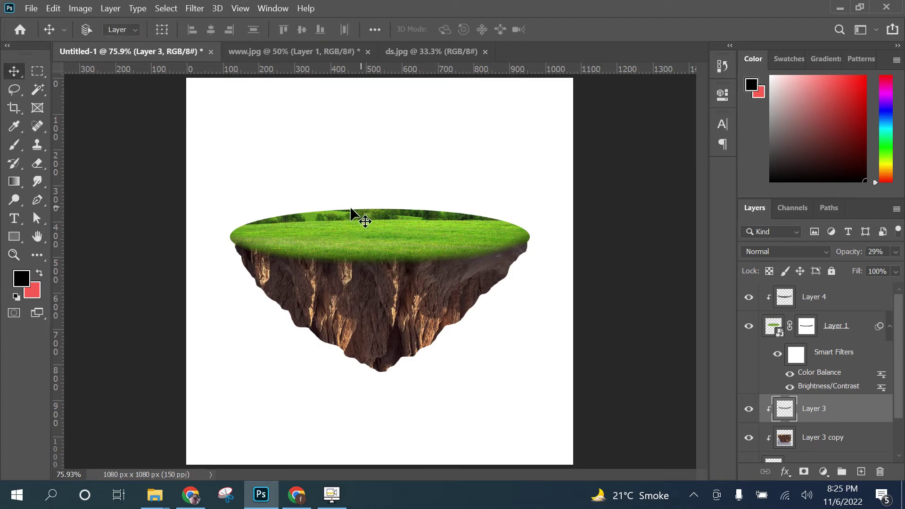
key("z")
left_click(372, 204)
Step: Warp the grass ellipse's top edge on Layer 1 so its back bends slightly
left_click(257, 208, "alt")
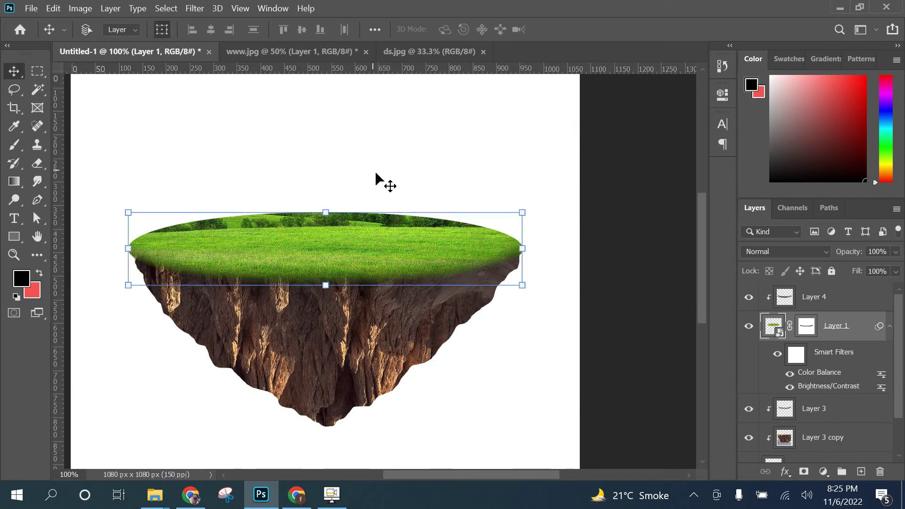
key("ctrl+t")
right_click(369, 217)
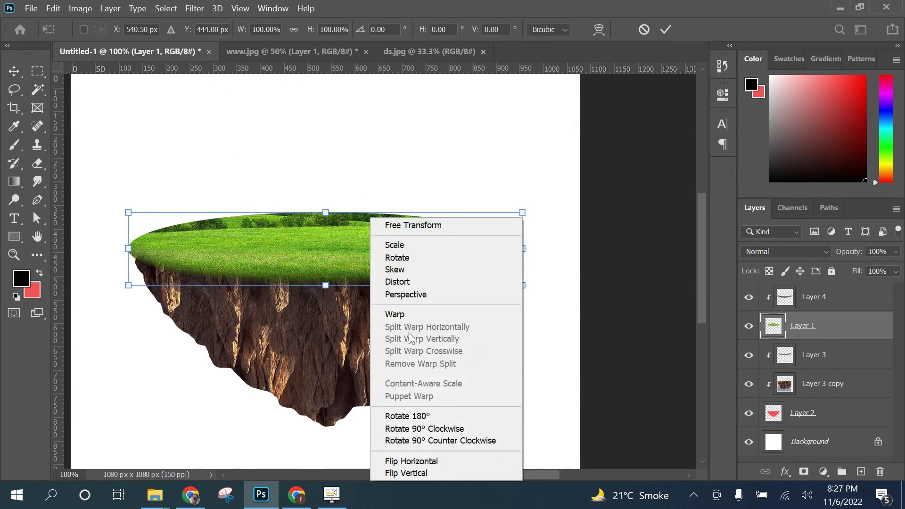
left_click(391, 316)
left_click_drag(391, 213, 387, 223)
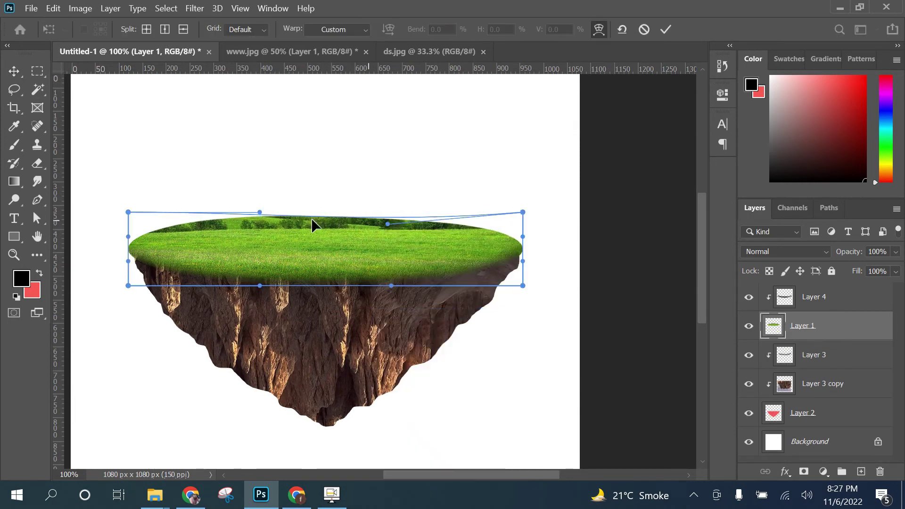
mouse_move(260, 212)
left_mouse_down()
mouse_move(250, 209)
mouse_move(260, 211)
left_mouse_up()
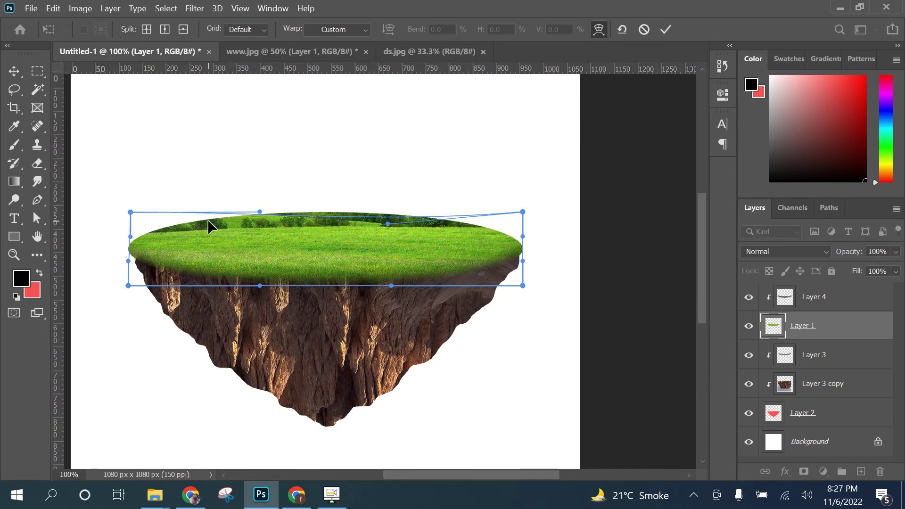
left_click(665, 29)
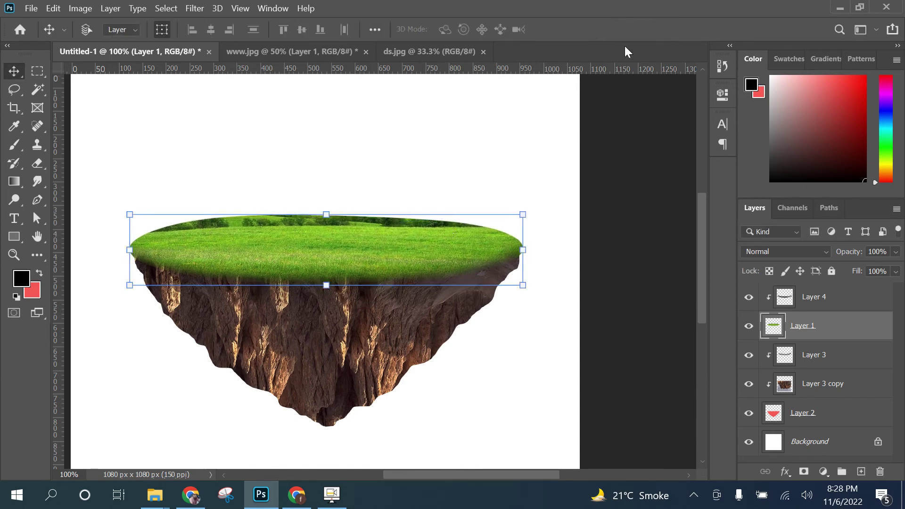
Step: Hide the white Background and group Layers 4 through 2 into Group 1
scroll(450, 220, "down", 2)
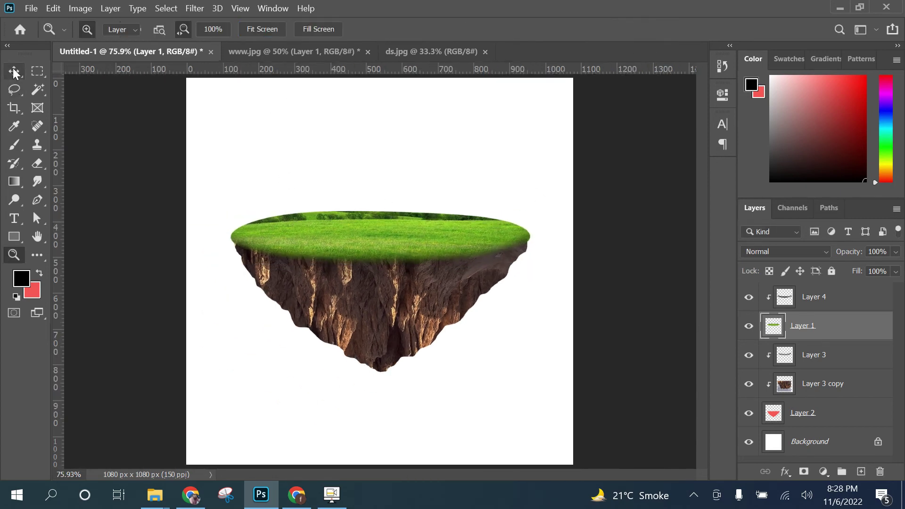
left_click(748, 442)
left_click(844, 413)
left_click(824, 297, "shift")
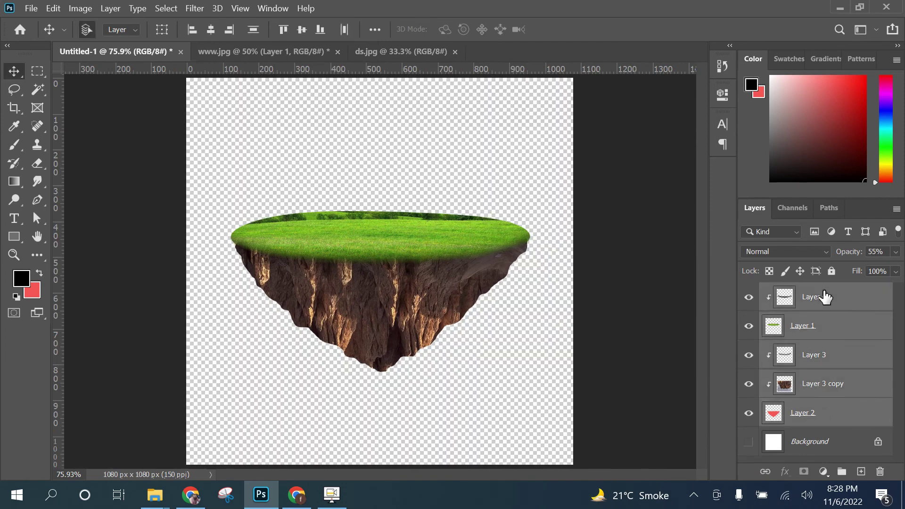
key("ctrl+g")
Step: Reposition the island group on the transparent canvas
left_click_drag(402, 232, 385, 285)
key("ctrl+z")
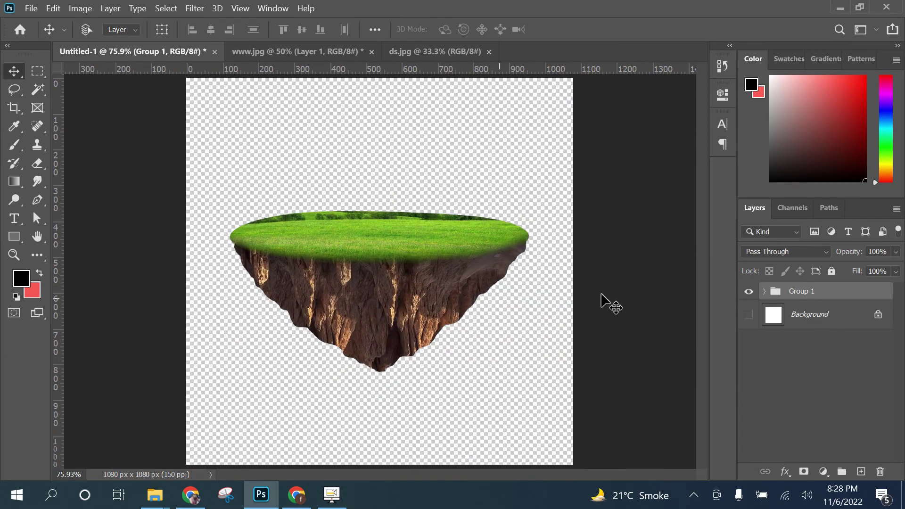
scroll(403, 321, "down", 1)
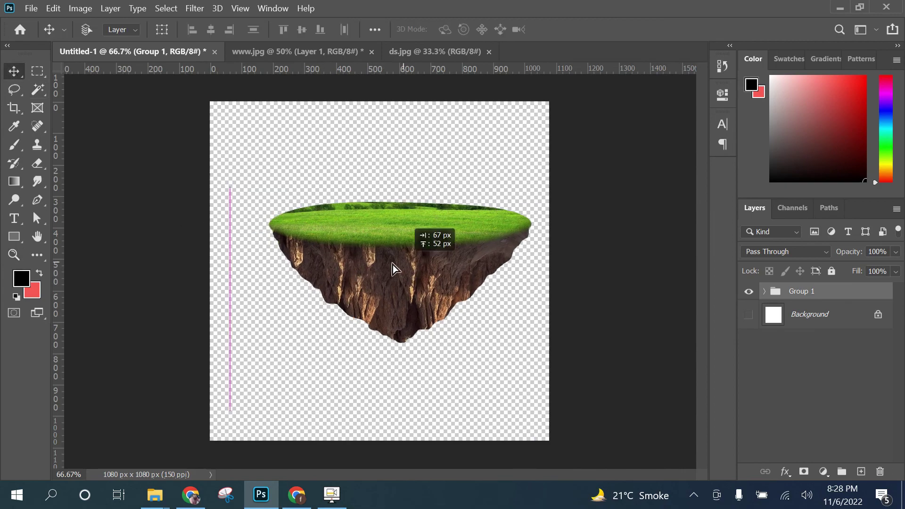
left_click_drag(388, 259, 409, 265)
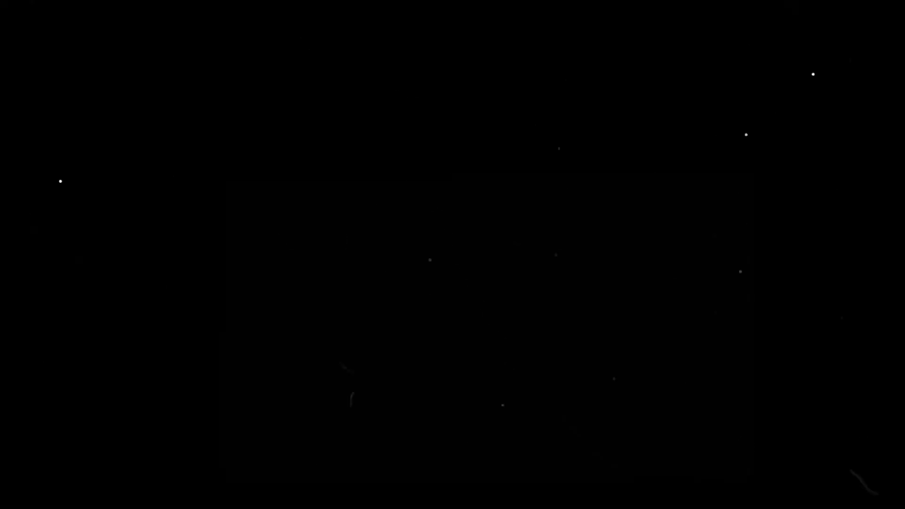